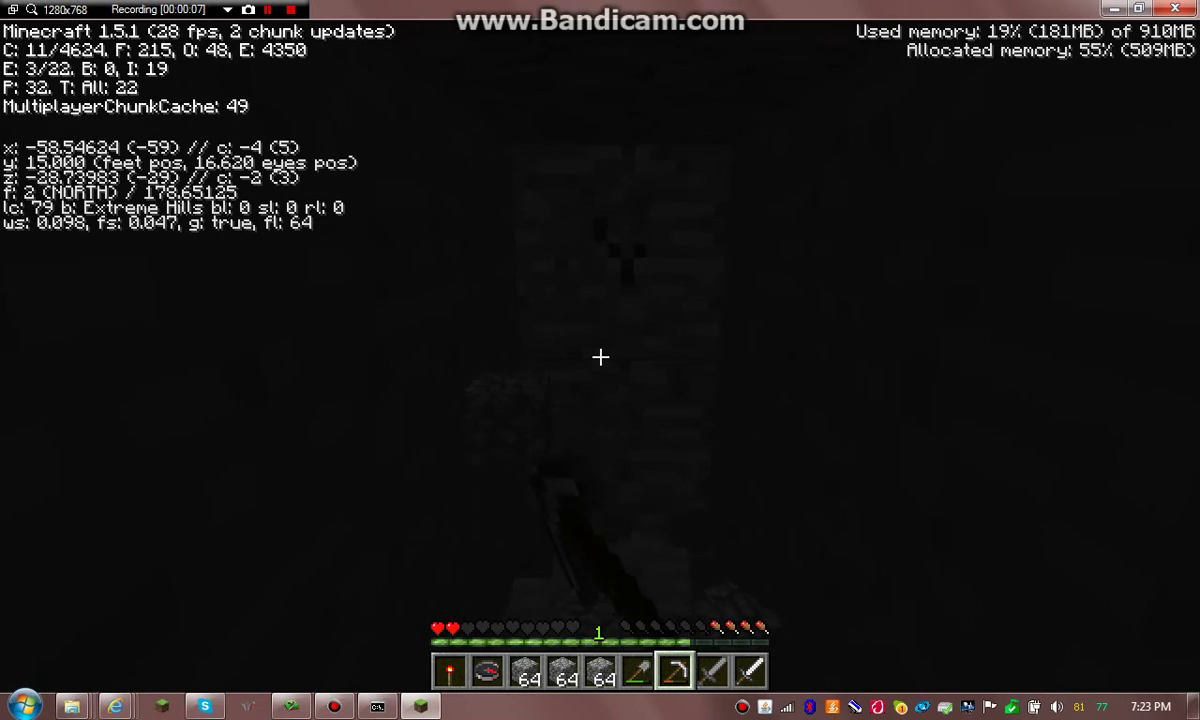
# Step: Mine the dark y=15 tunnel north to z=-42 with the iron pickaxe, then hold the stone shovel
pyautogui.press('w')
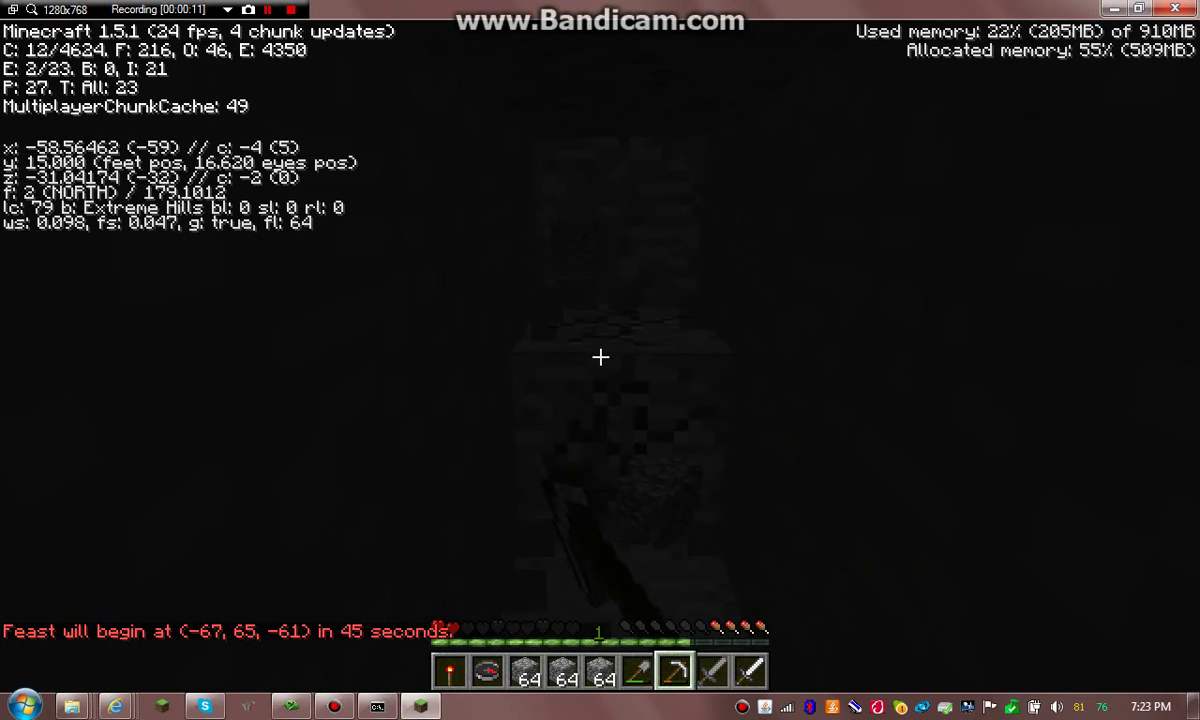
pyautogui.press('w')
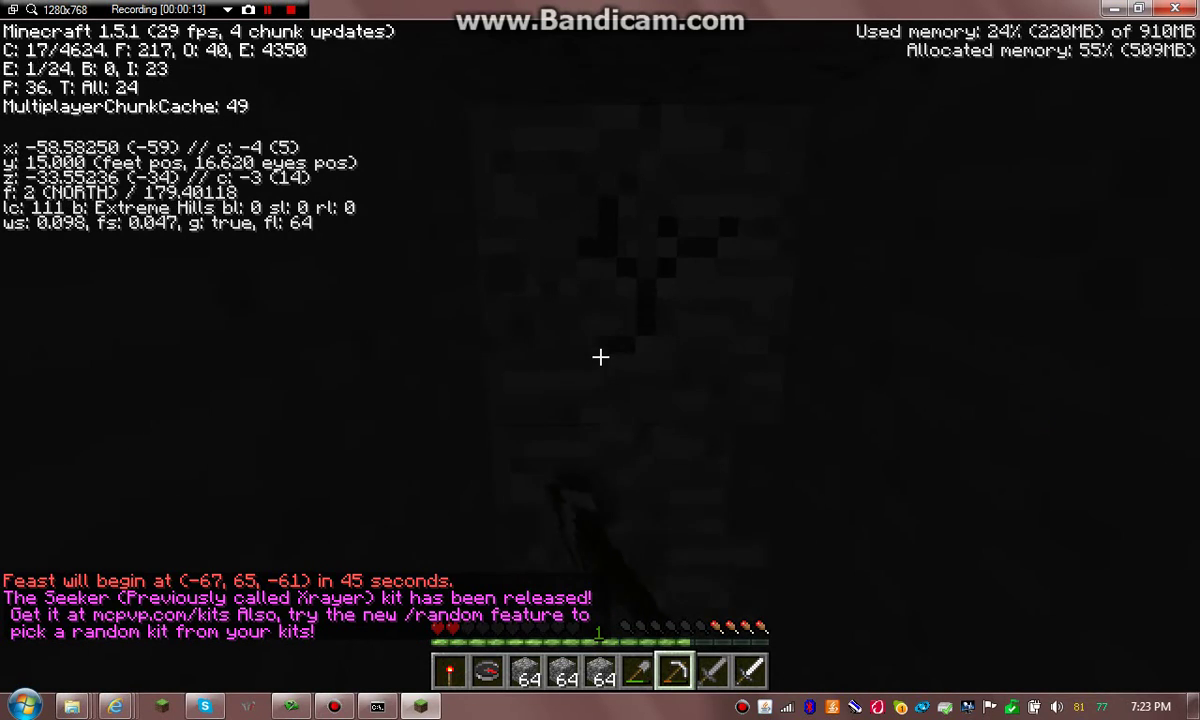
pyautogui.click(600, 357)
pyautogui.click(600, 357)
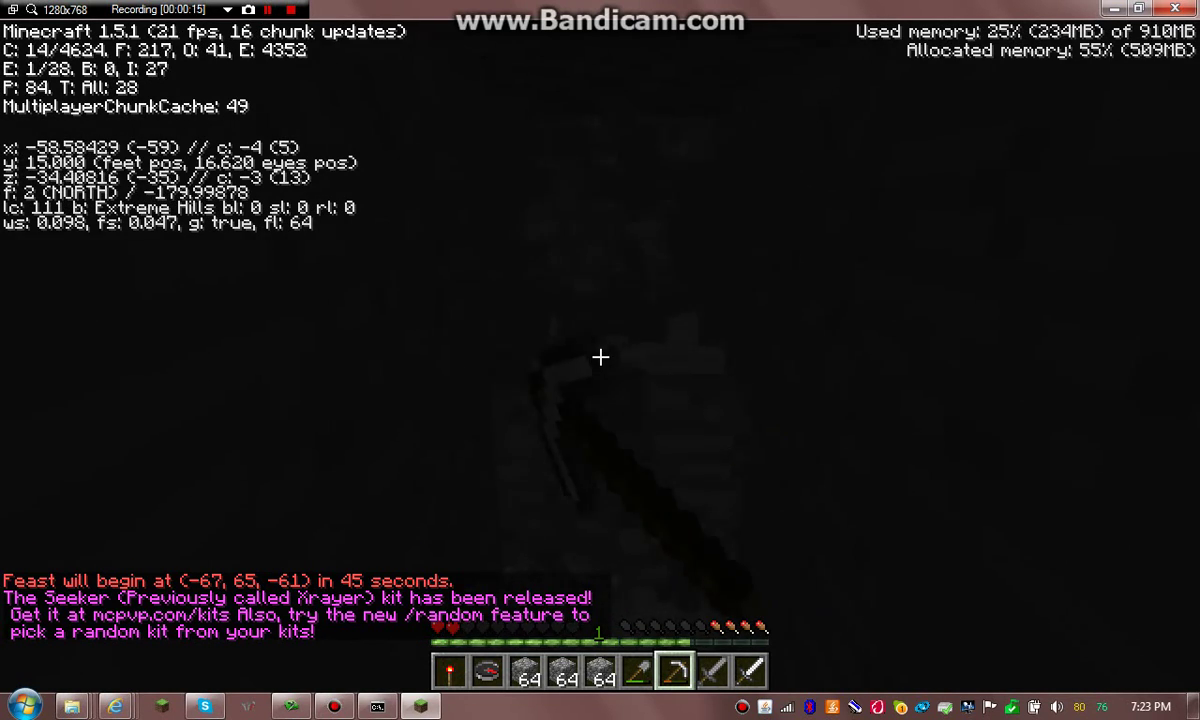
pyautogui.press('w')
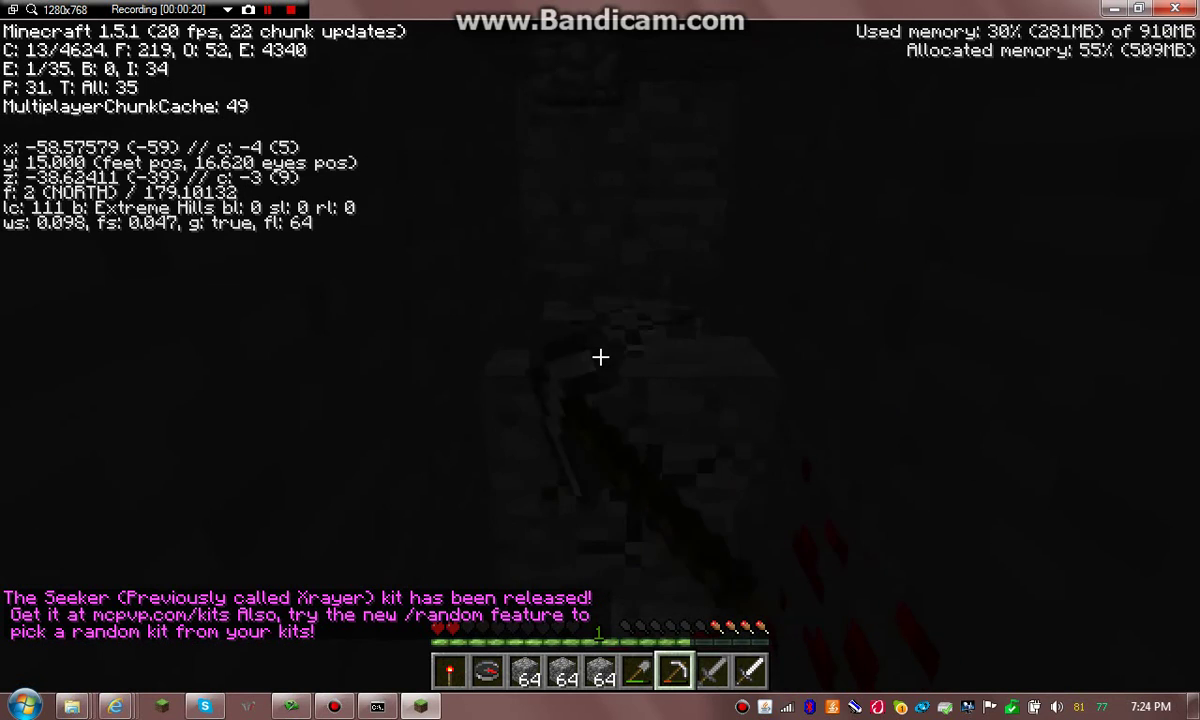
pyautogui.click(600, 357)
pyautogui.press('w')
pyautogui.press('w')
pyautogui.click(600, 357)
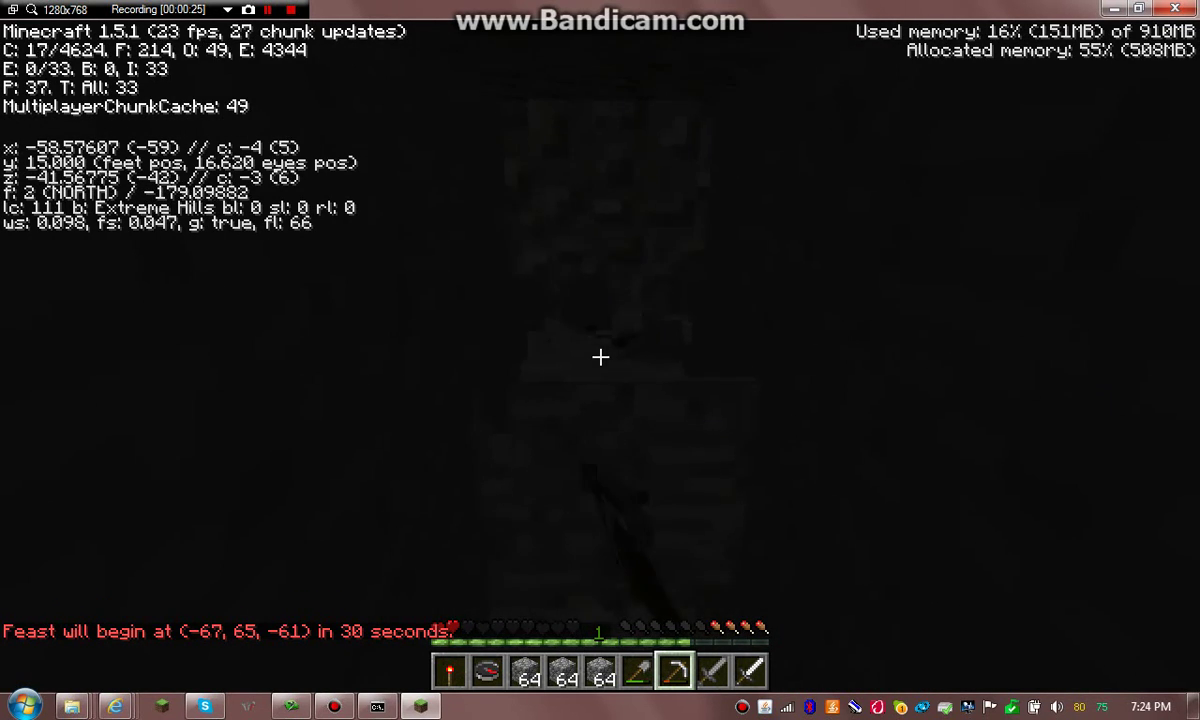
pyautogui.press('6')
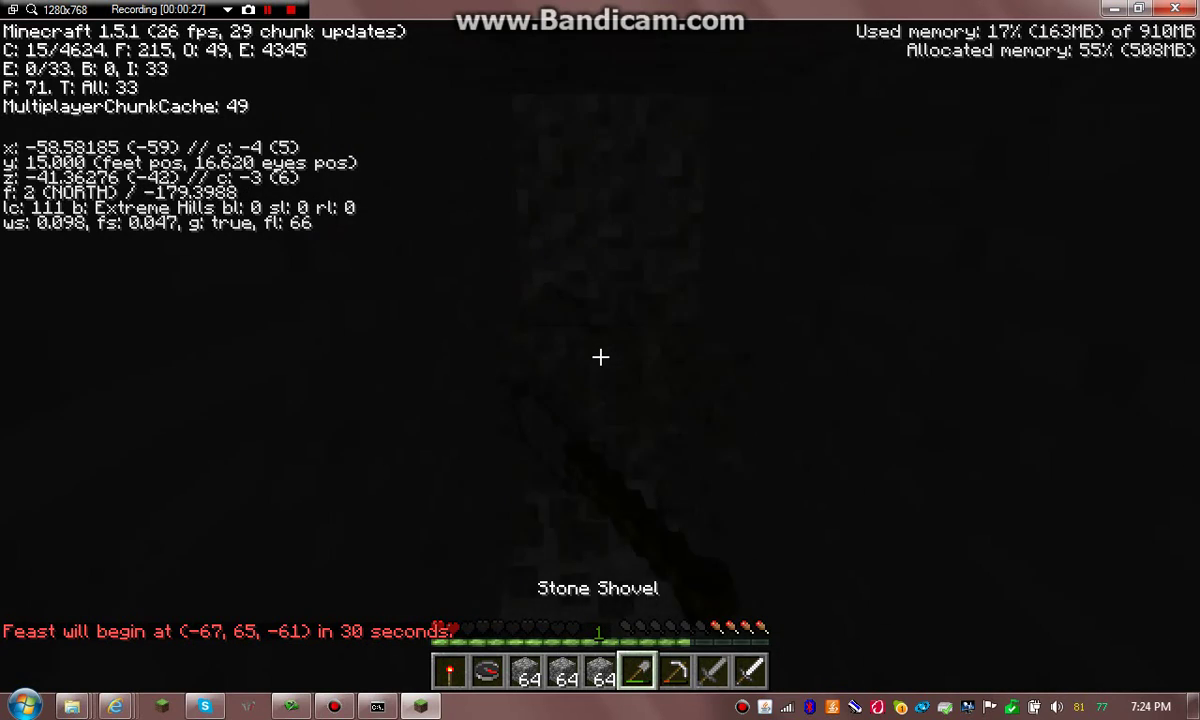
# Step: Shovel through the dirt and stone blocks northward along the y=15 tunnel
pyautogui.click(600, 357)
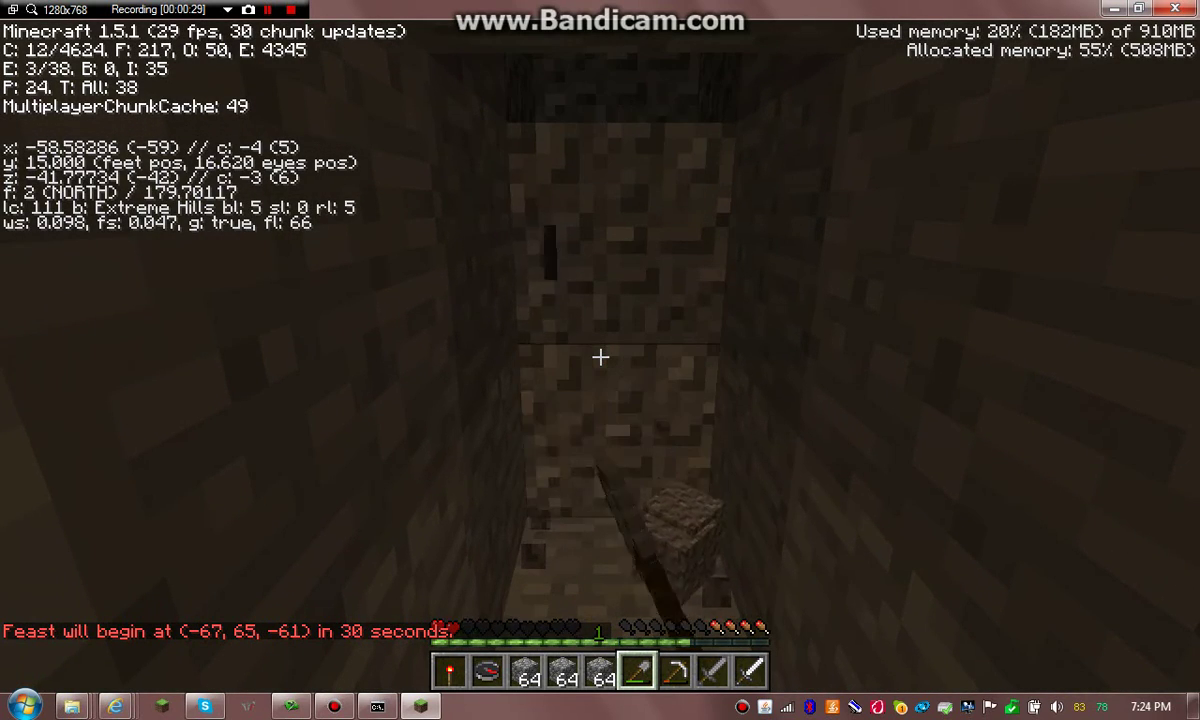
pyautogui.click(600, 357)
pyautogui.press('w')
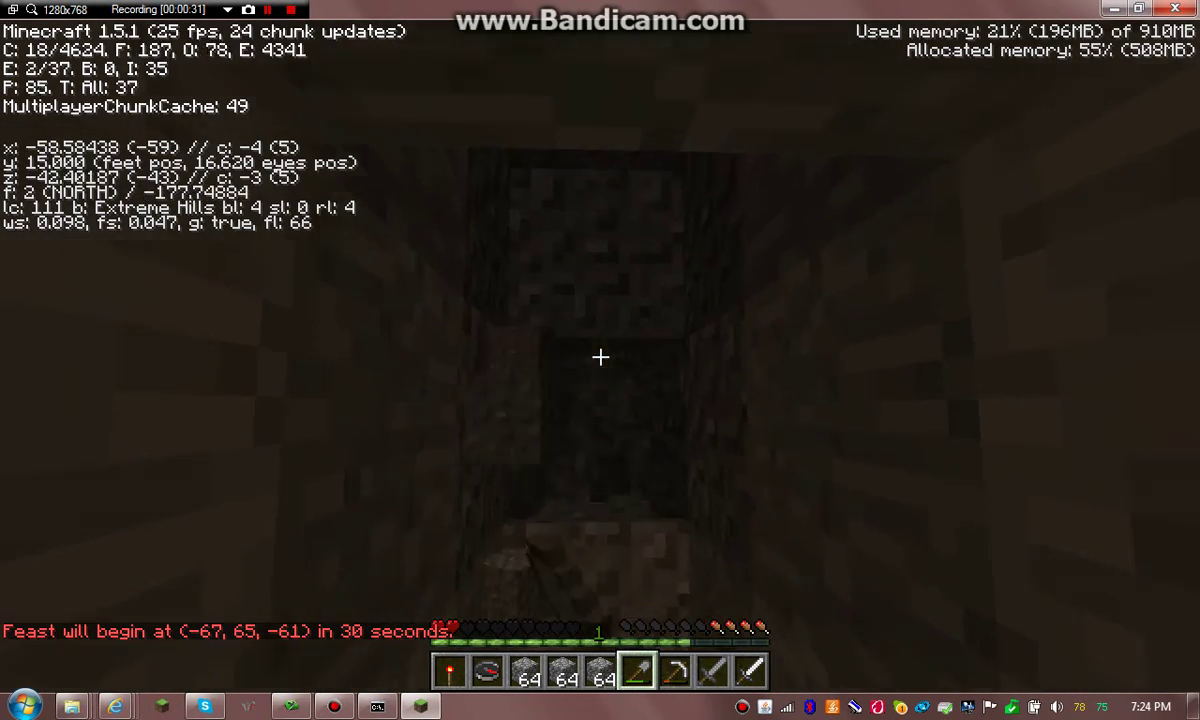
pyautogui.click(600, 357)
pyautogui.press('w')
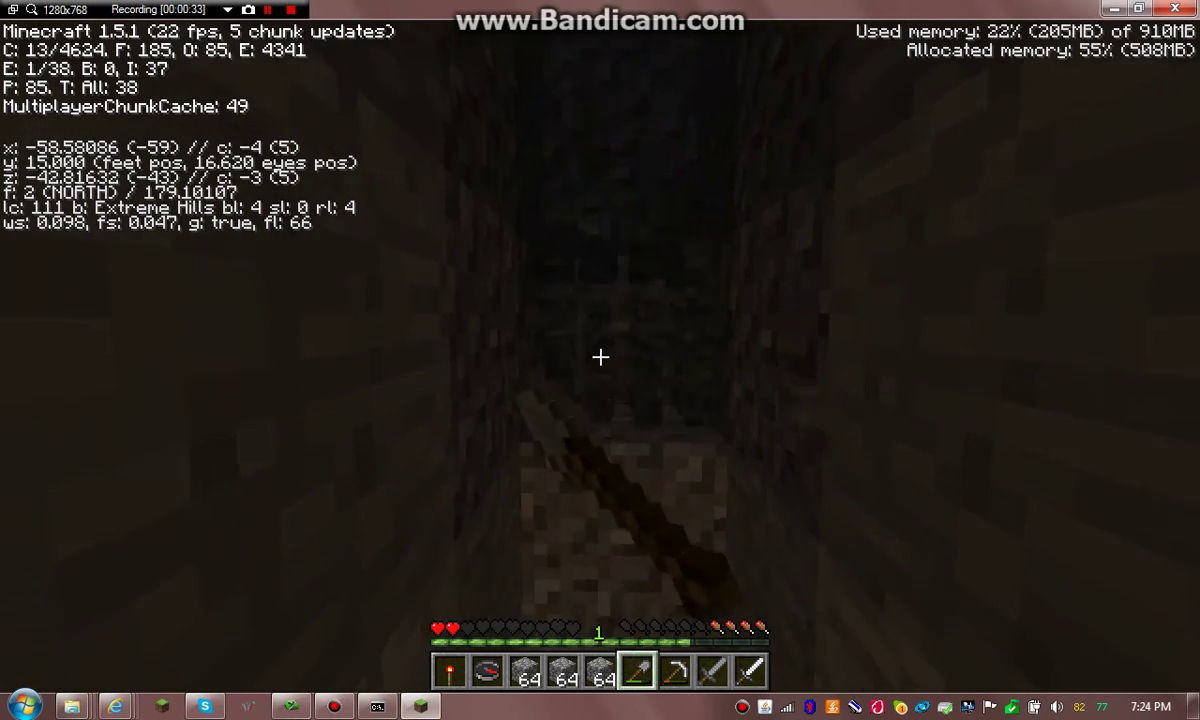
pyautogui.click(600, 357)
pyautogui.press('w')
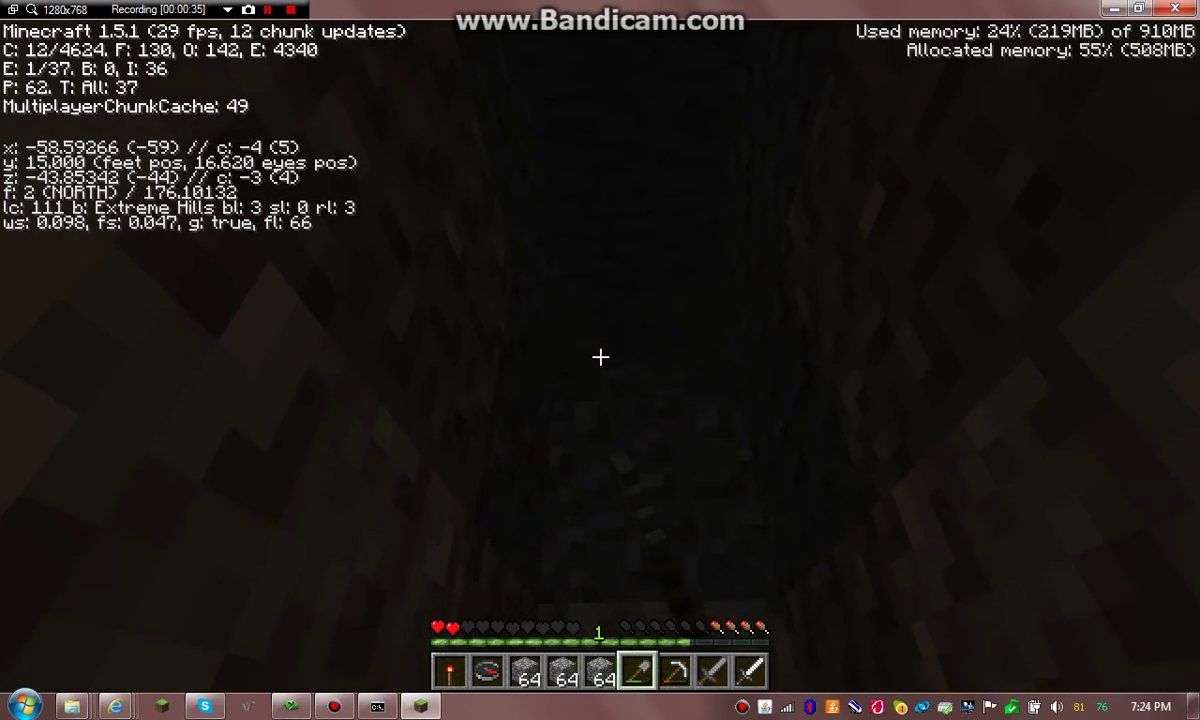
pyautogui.click(600, 357)
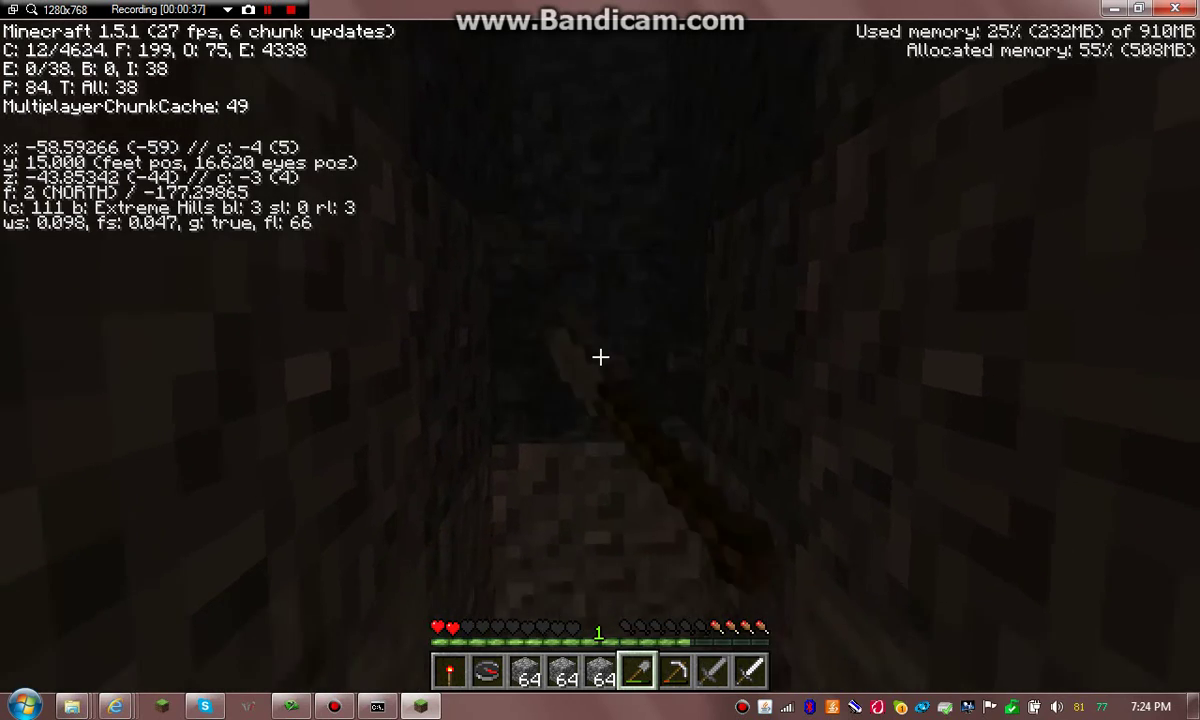
pyautogui.click(600, 357)
pyautogui.press('w')
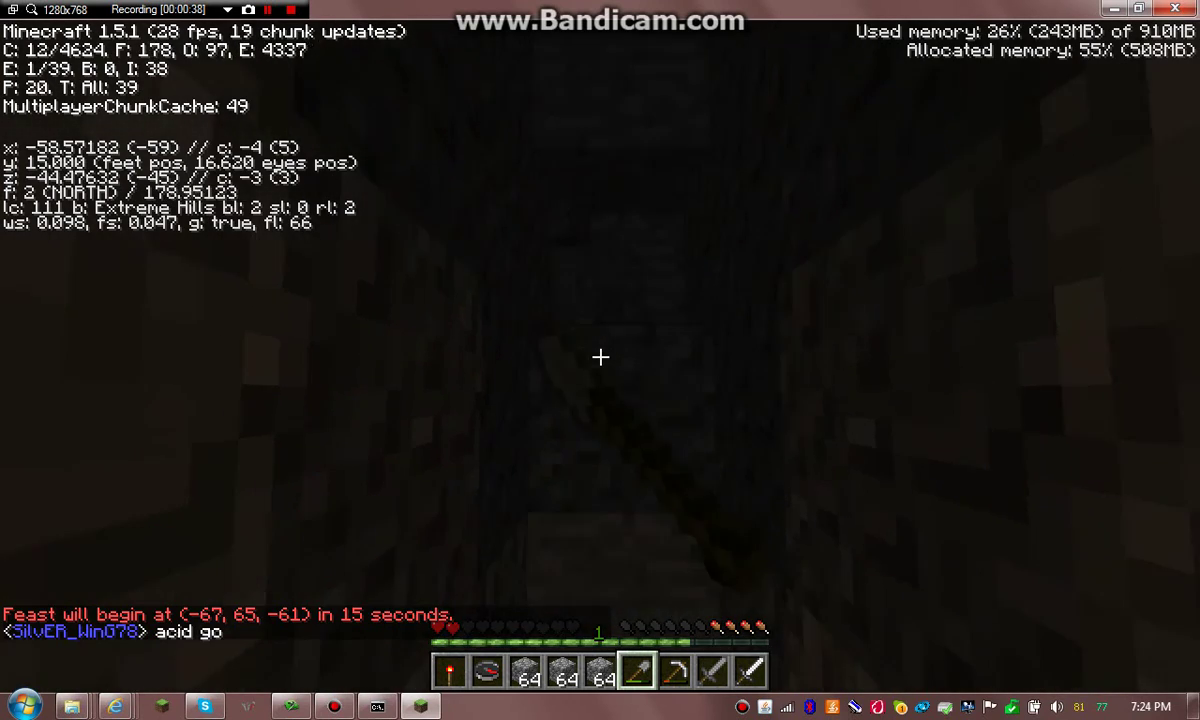
# Step: Alternate pickaxe and shovel to break into the lit lava cave at z=-57
pyautogui.press('w')
pyautogui.press('7')
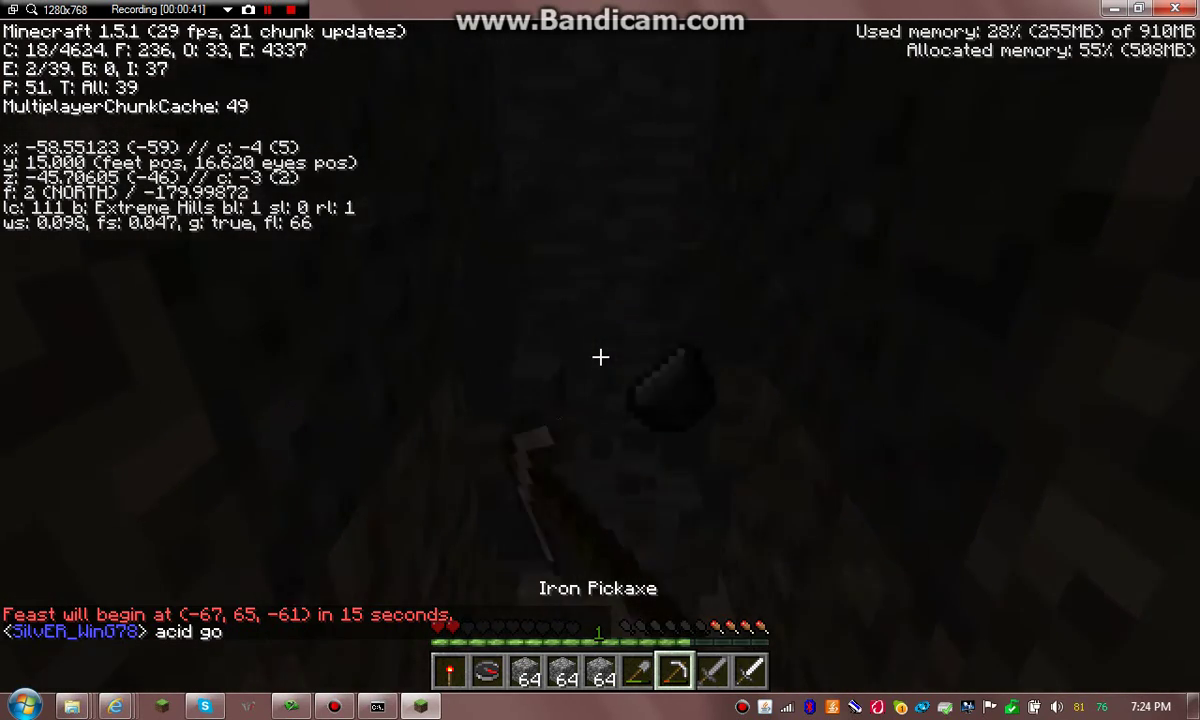
pyautogui.press('w')
pyautogui.press('6')
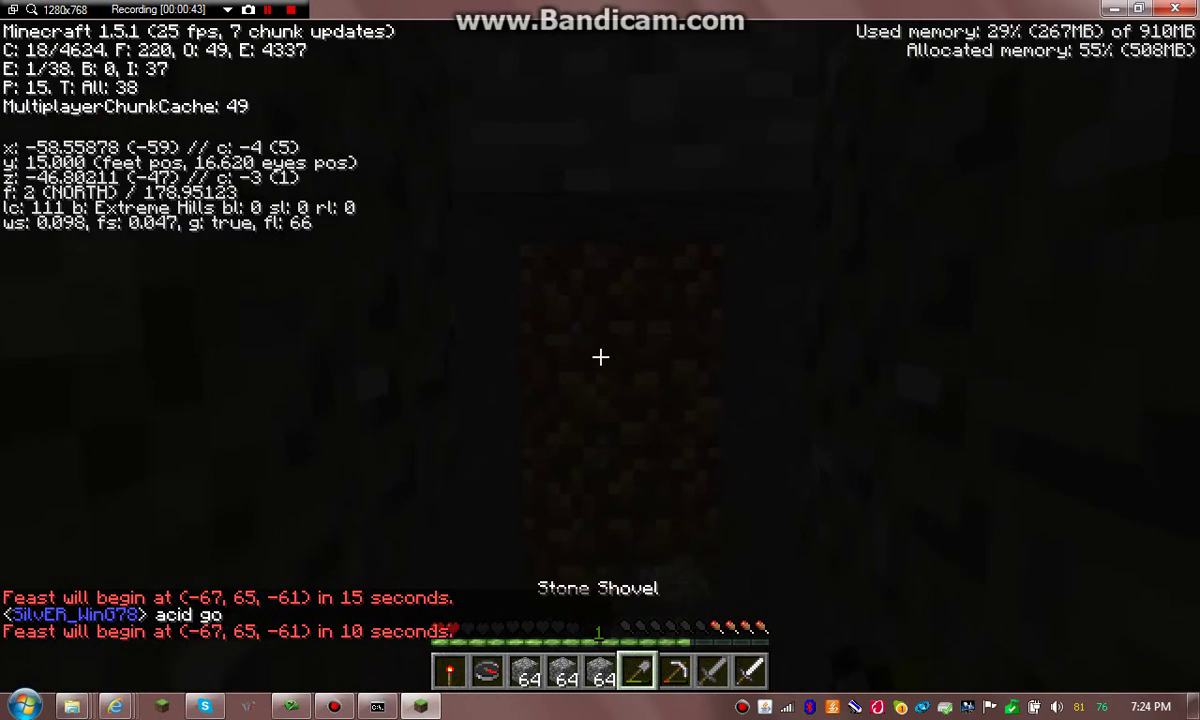
pyautogui.press('w')
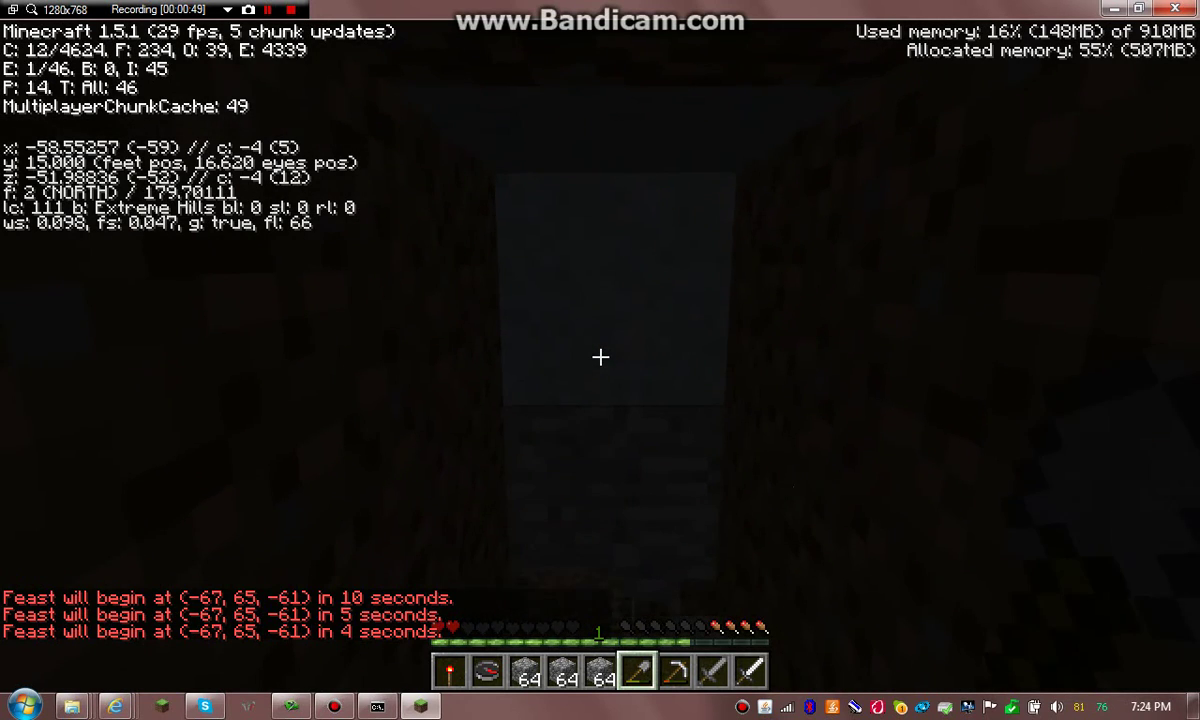
pyautogui.press('6')
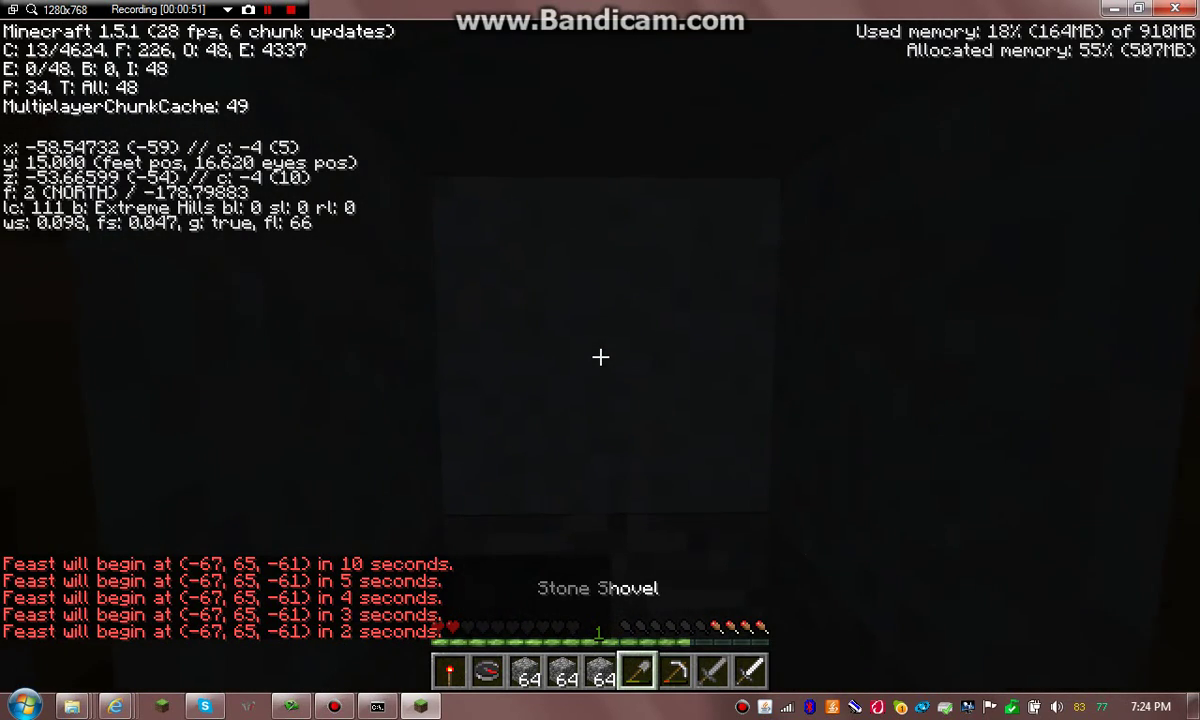
pyautogui.press('w')
pyautogui.press('7')
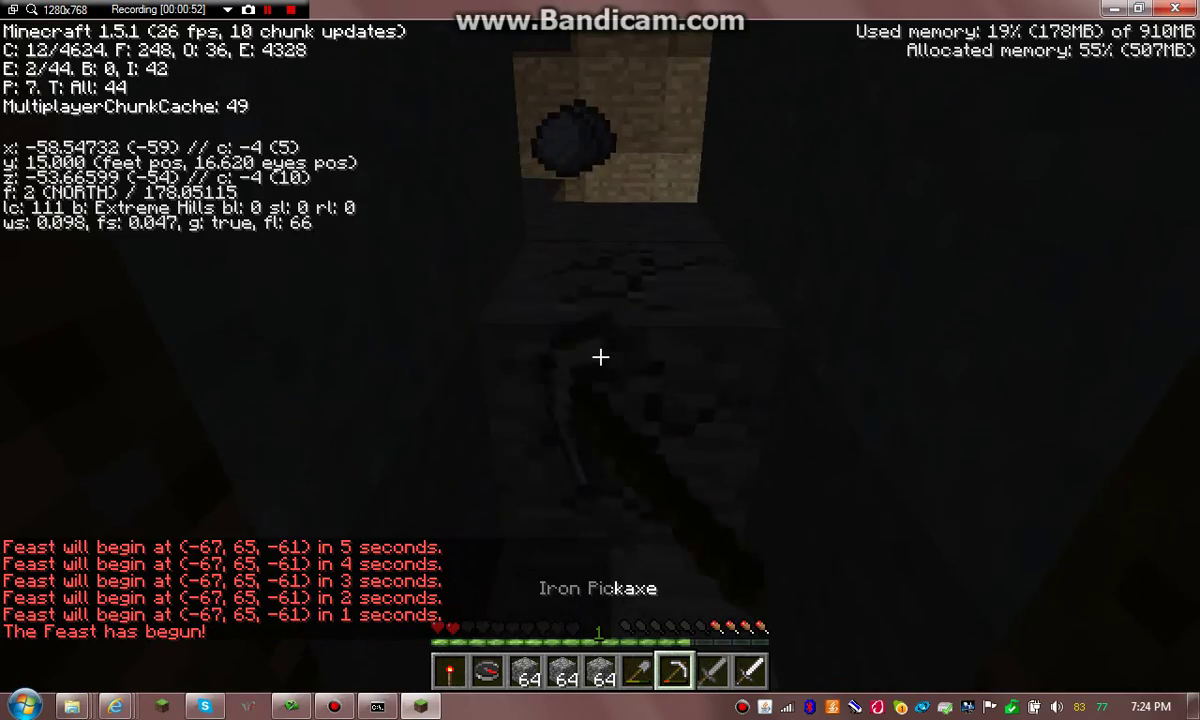
pyautogui.click(600, 357)
pyautogui.press('w')
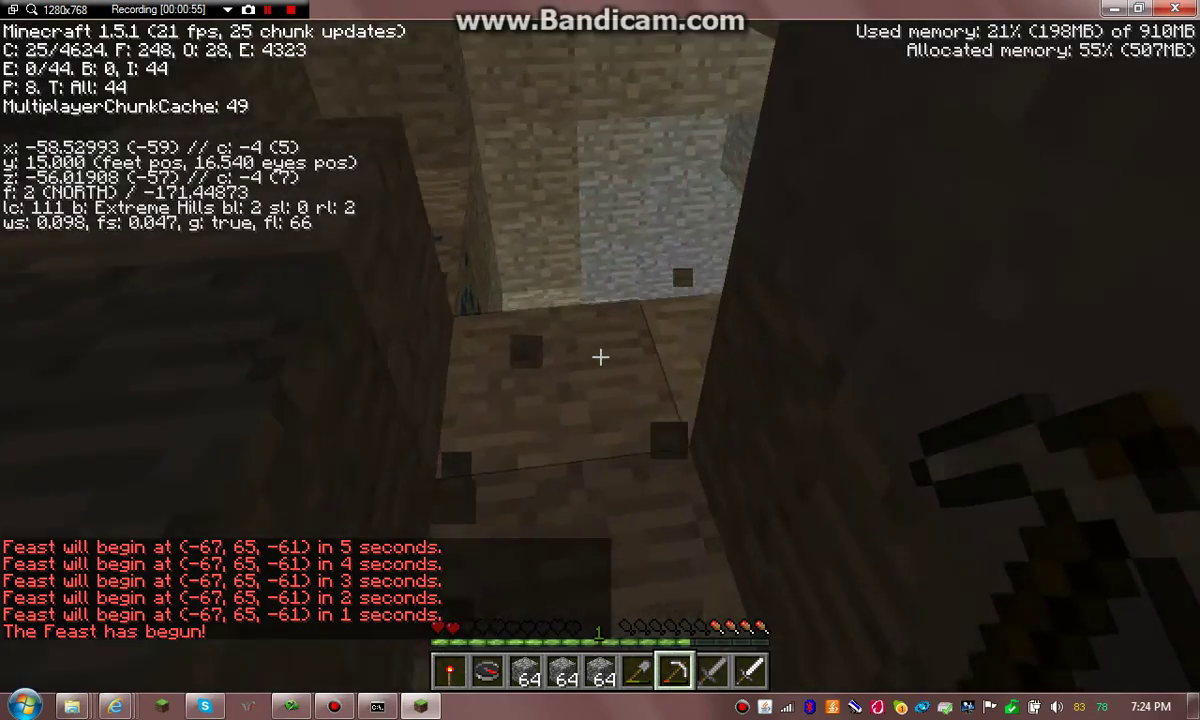
# Step: Break into the lit stone area by the lava pool and clear the stone wall
pyautogui.press('w')
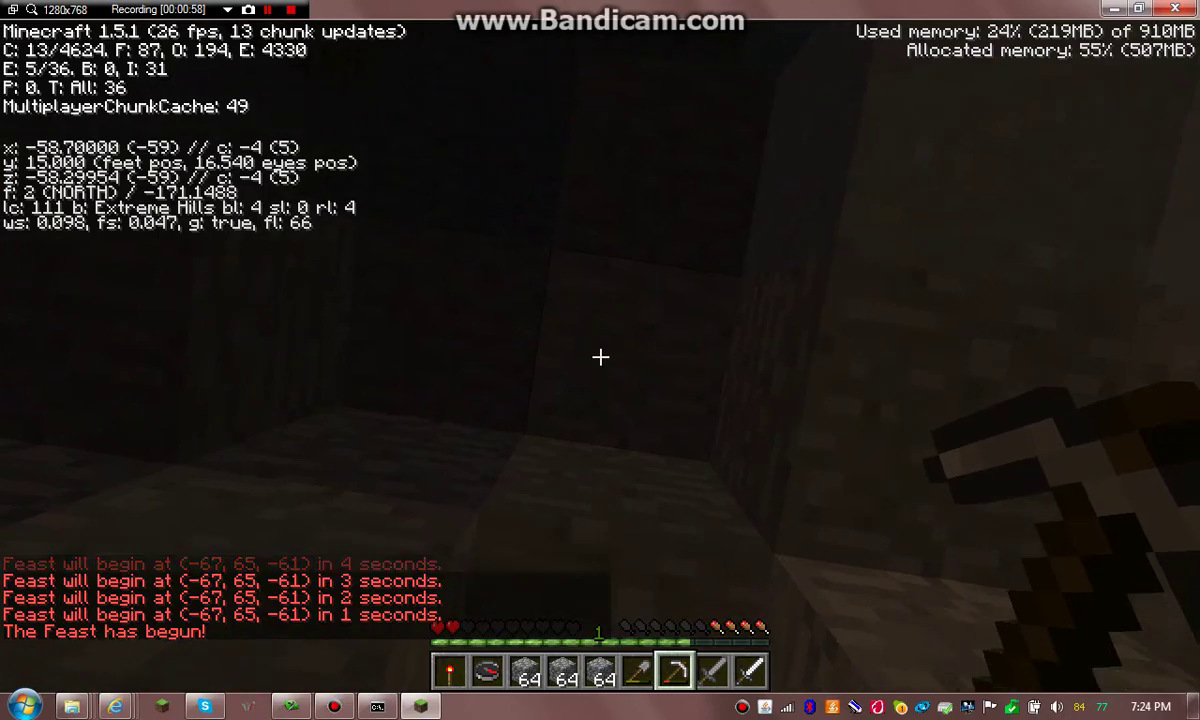
pyautogui.click(600, 357)
pyautogui.press('w')
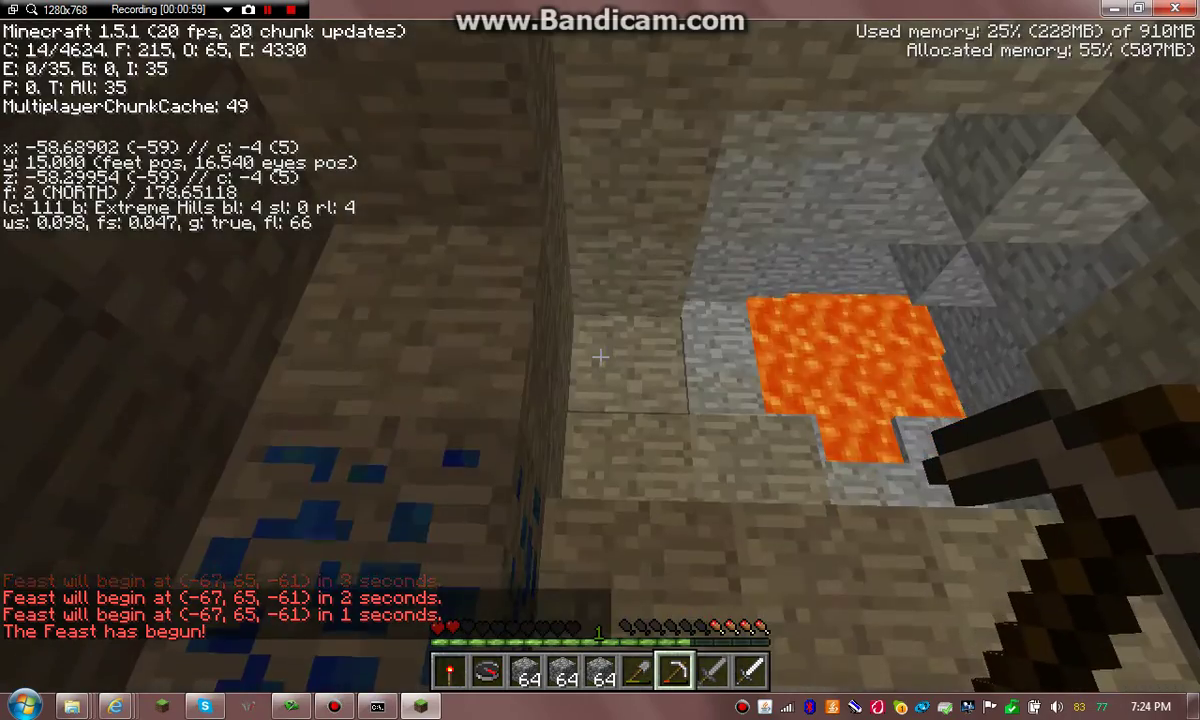
pyautogui.press('w')
pyautogui.press('5')
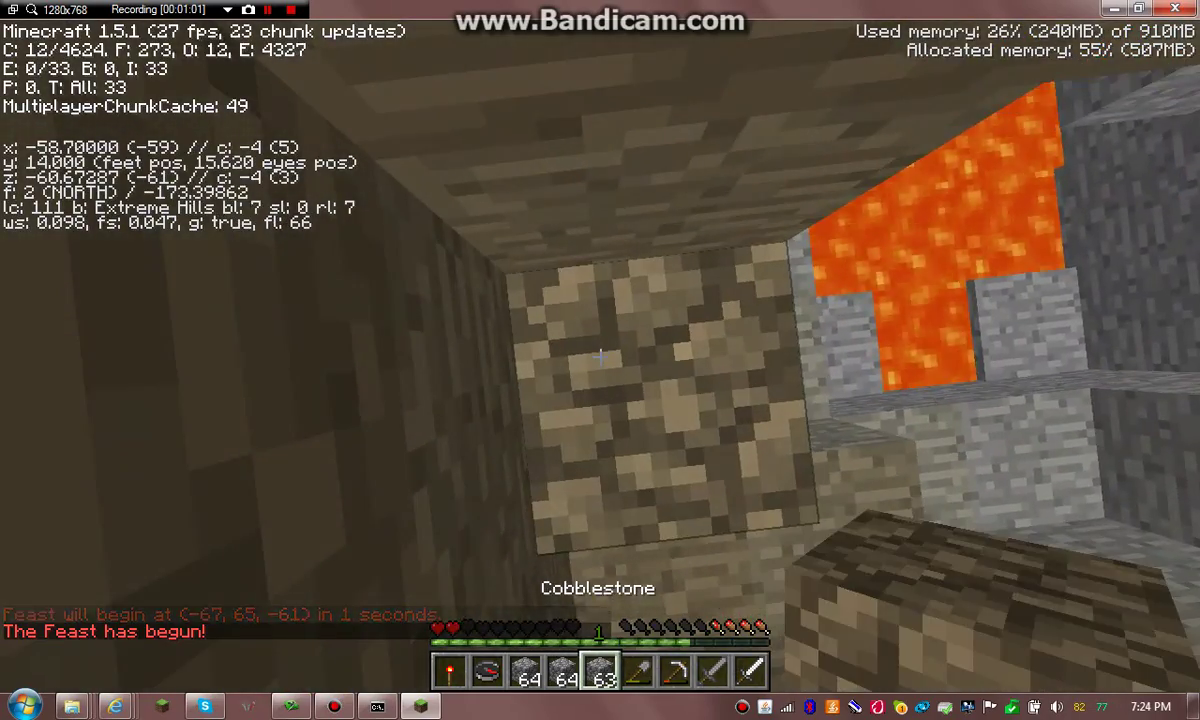
pyautogui.rightClick(600, 357)
pyautogui.press('7')
pyautogui.click(600, 357)
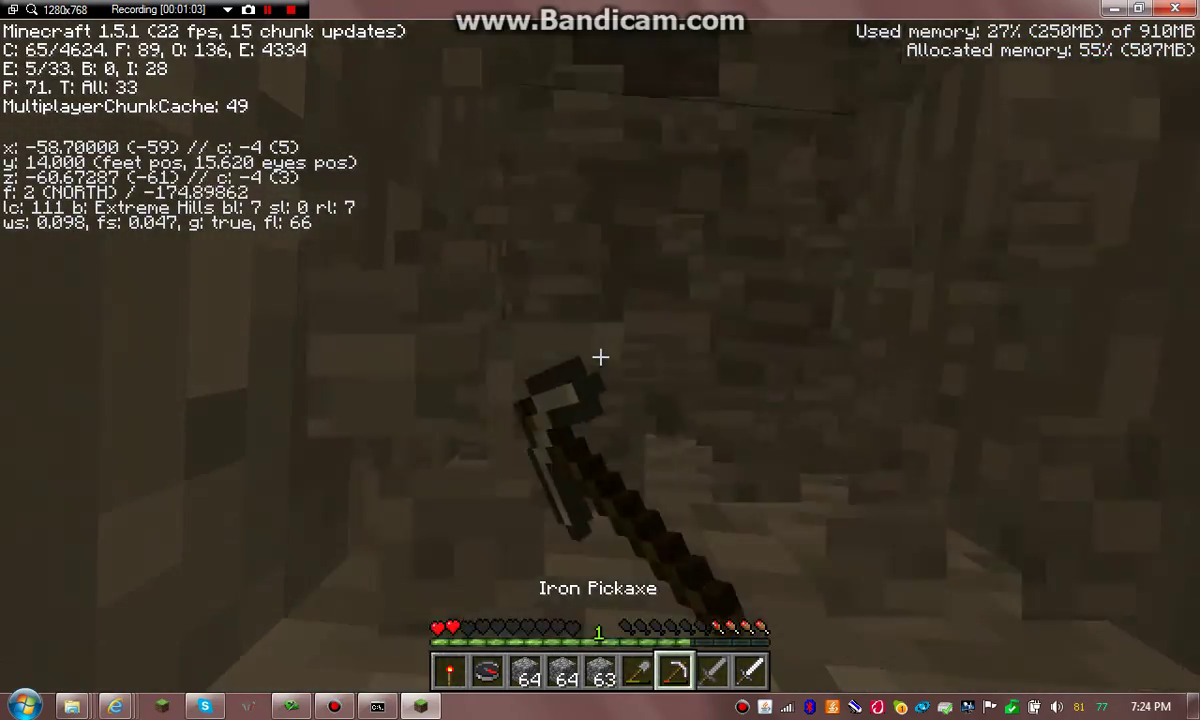
pyautogui.click(600, 357)
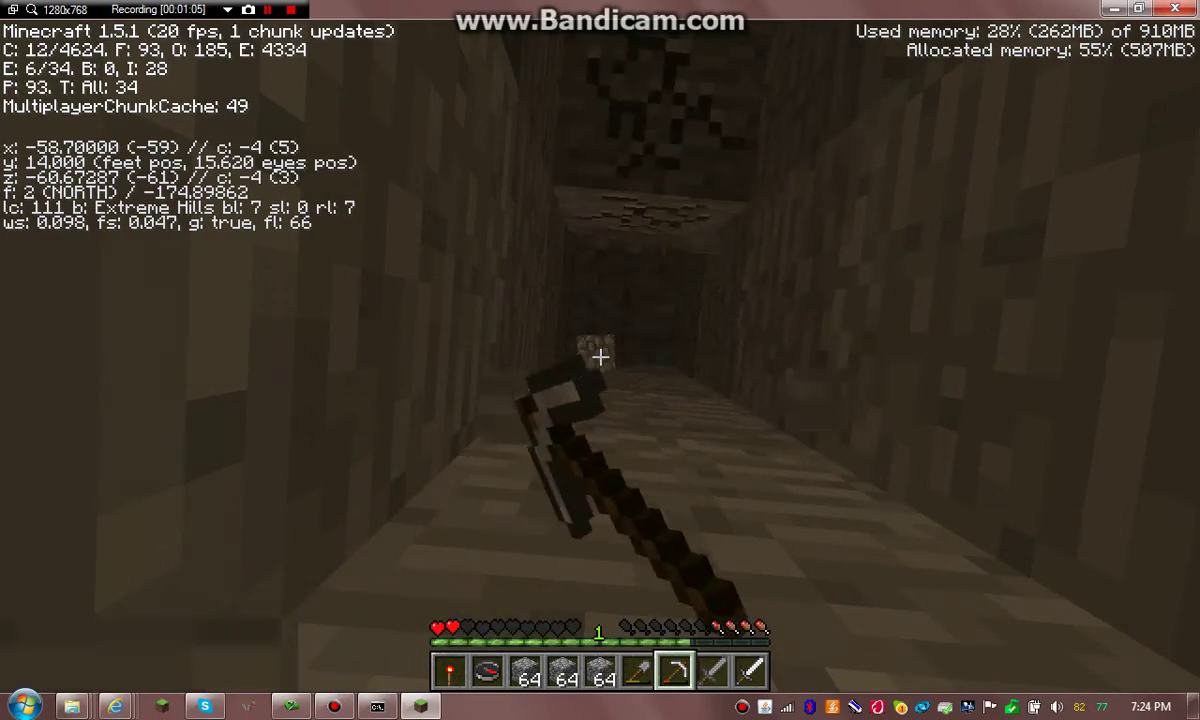
pyautogui.scroll(1, 600, 357)
pyautogui.scroll(1, 600, 357)
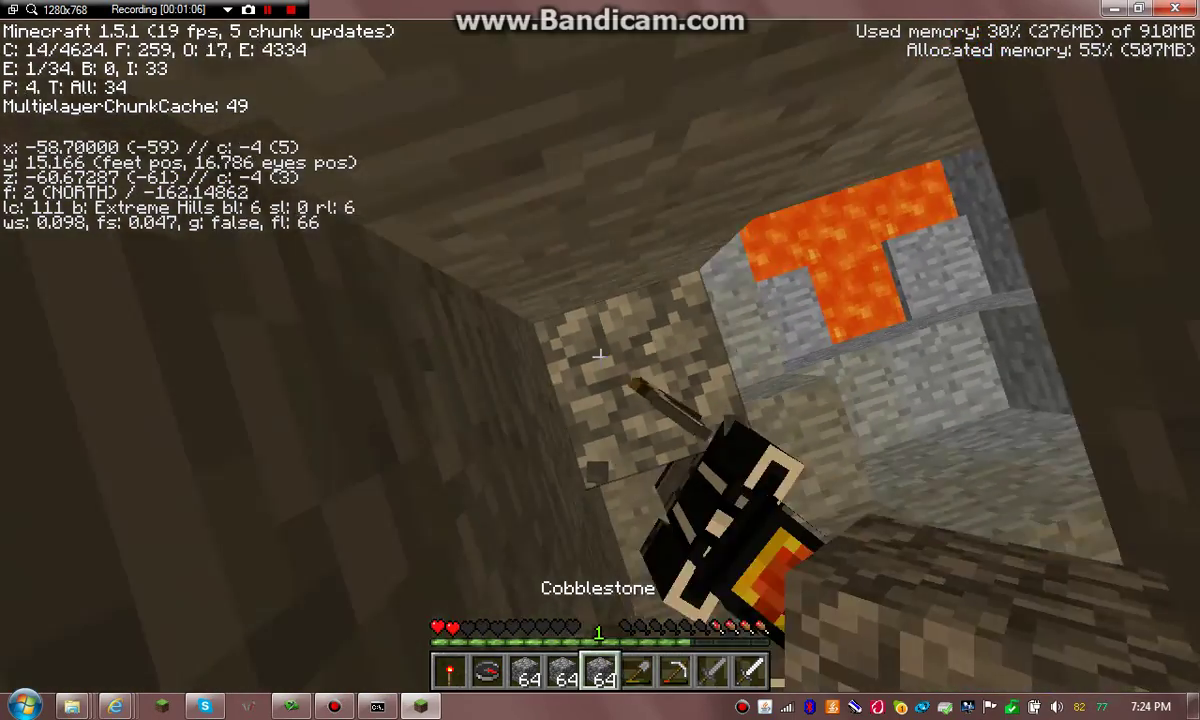
# Step: Pillar up on cobblestone from y=15, crouching and mining the blocks overhead
pyautogui.rightClick(600, 357)
pyautogui.press('space')
pyautogui.rightClick(600, 357)
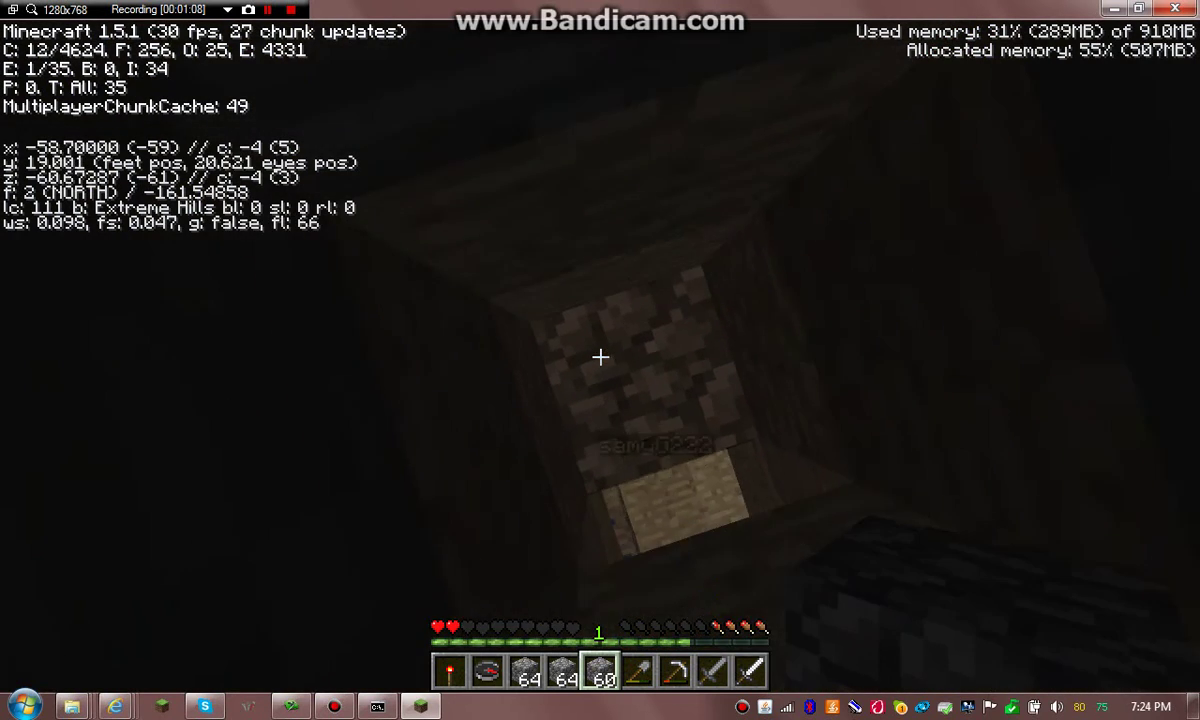
pyautogui.rightClick(600, 357)
pyautogui.press('shift')
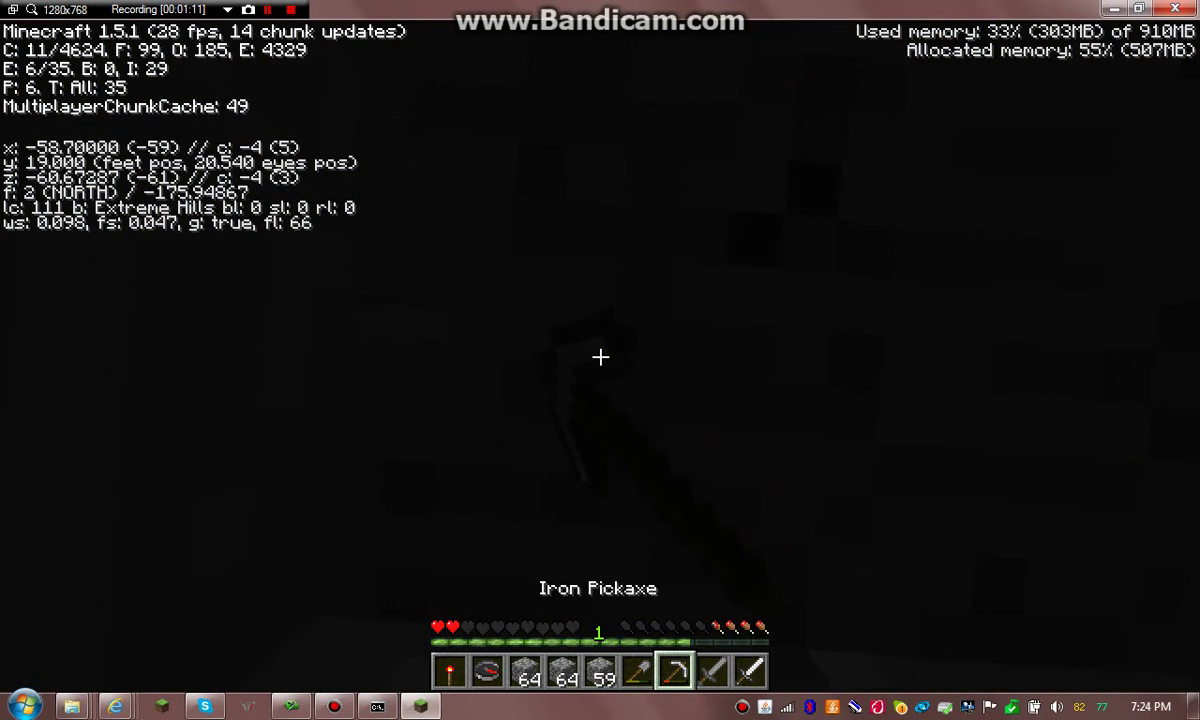
pyautogui.click(600, 357)
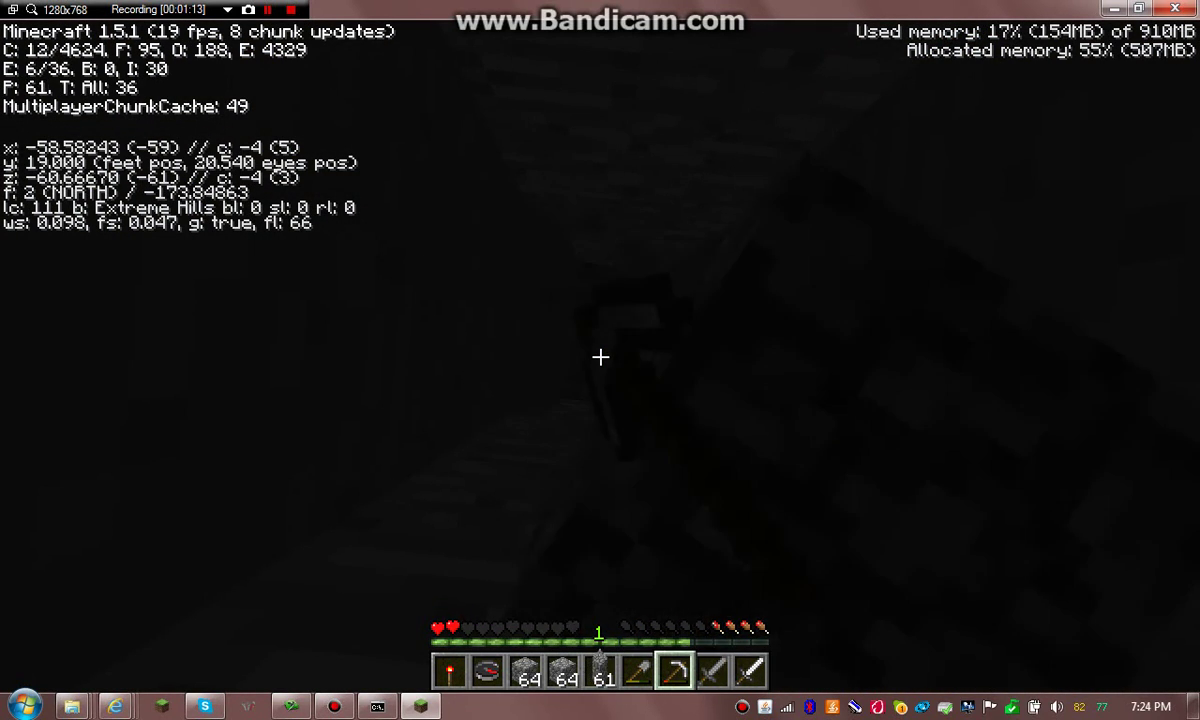
pyautogui.click(600, 357)
pyautogui.scroll(1, 600, 357)
pyautogui.scroll(1, 600, 357)
# Step: Stack three more cobblestone blocks and mine overhead, reaching y=24
pyautogui.press('space')
pyautogui.press('space')
pyautogui.rightClick(600, 357)
pyautogui.rightClick(600, 357)
pyautogui.rightClick(600, 357)
pyautogui.scroll(-2, 600, 357)
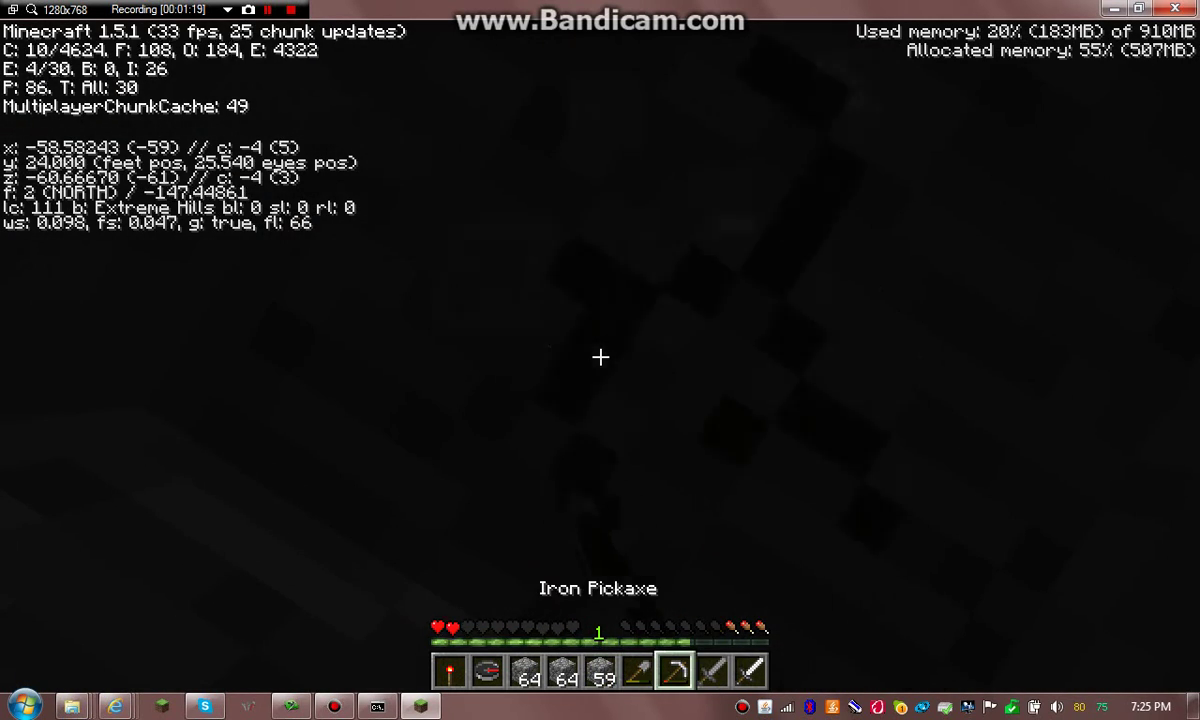
pyautogui.click(600, 357)
pyautogui.click(600, 357)
# Step: Mine the block above and pillar up three cobblestone blocks
pyautogui.click(600, 357)
pyautogui.scroll(1, 600, 357)
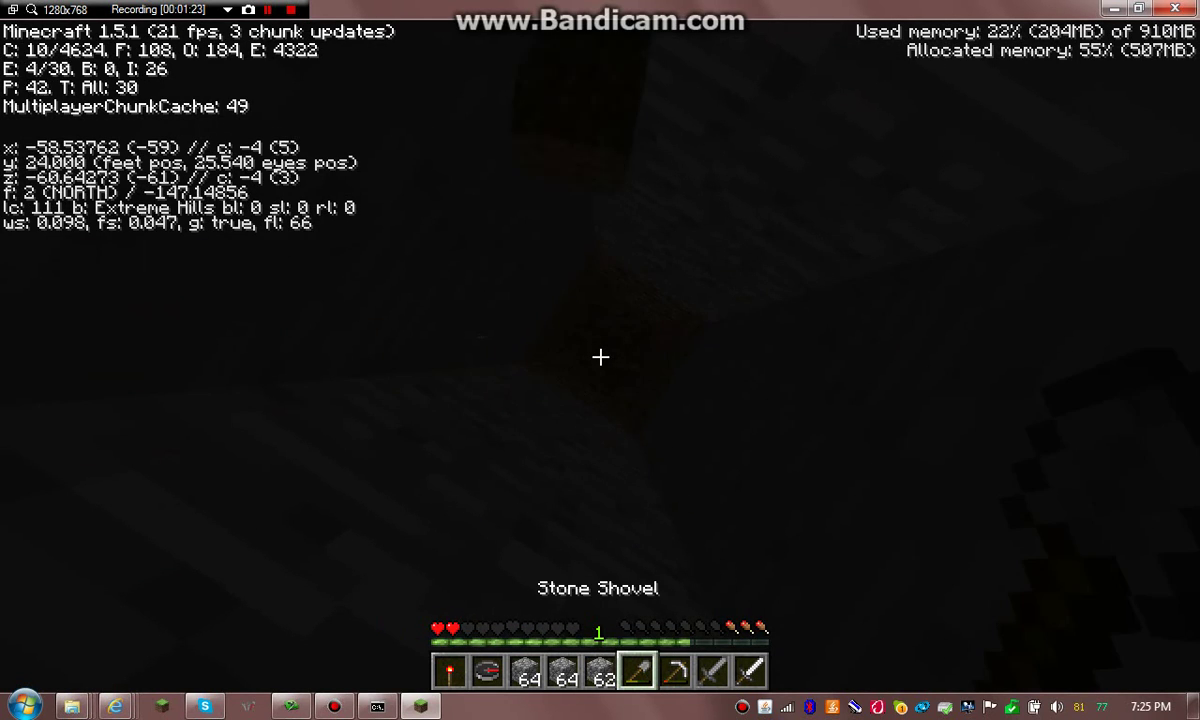
pyautogui.scroll(-1, 600, 357)
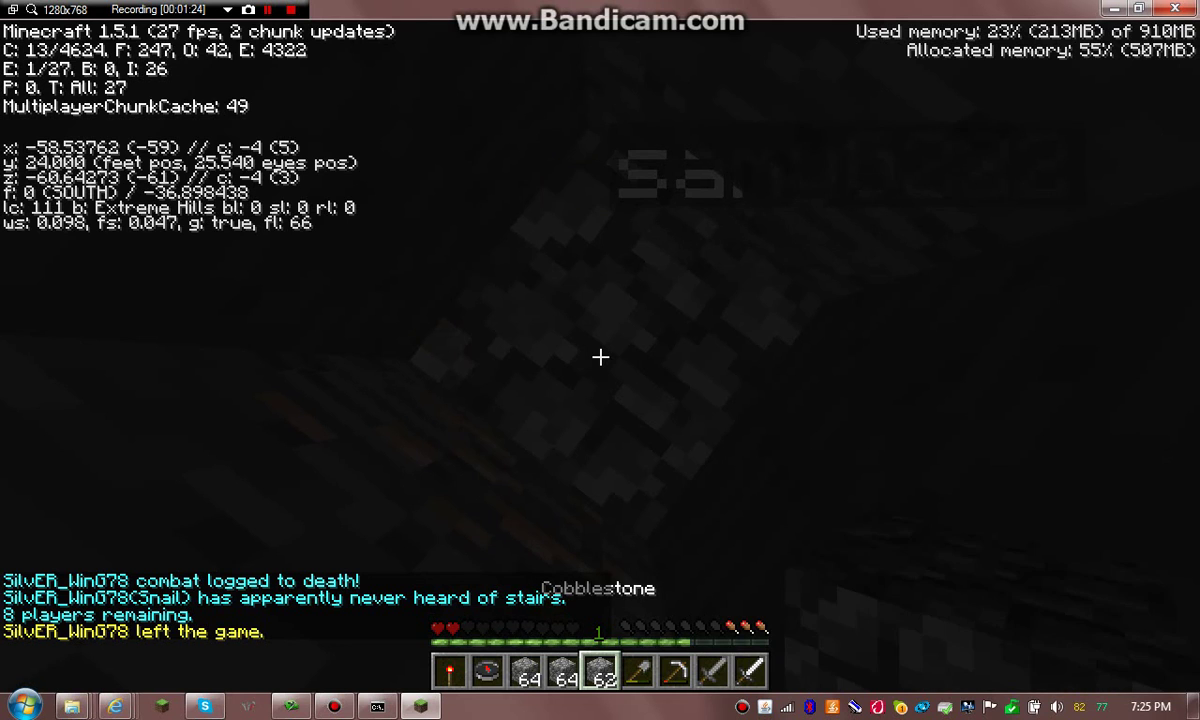
pyautogui.rightClick(600, 357)
pyautogui.rightClick(600, 357)
pyautogui.rightClick(600, 357)
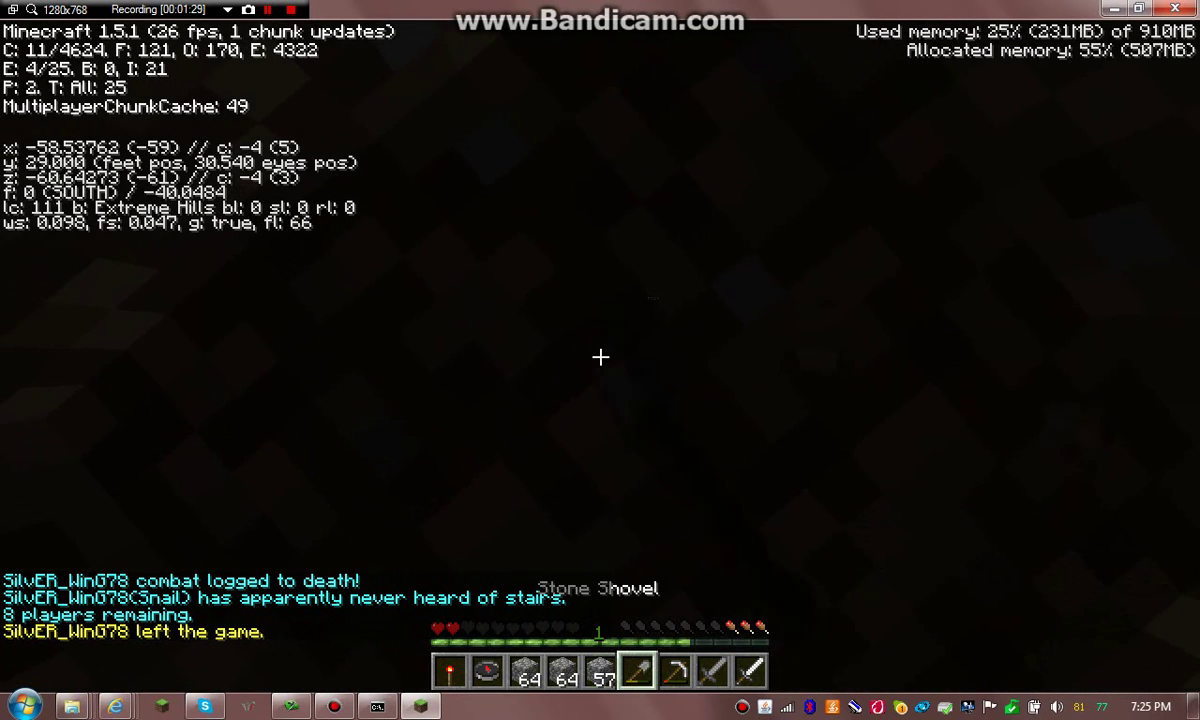
pyautogui.click(600, 357)
pyautogui.scroll(-1, 600, 357)
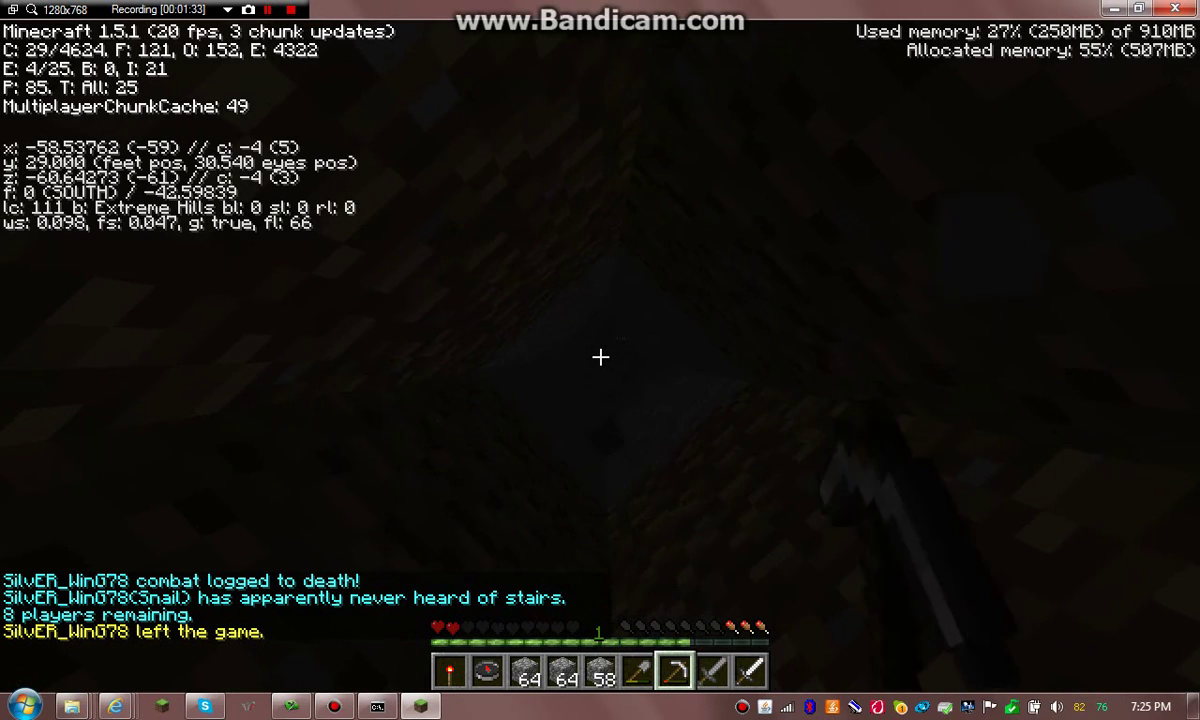
pyautogui.scroll(2, 600, 357)
# Step: Pillar two more blocks and dig through the reddish blocks above
pyautogui.press('space')
pyautogui.rightClick(600, 357)
pyautogui.press('space')
pyautogui.press('space')
pyautogui.rightClick(600, 357)
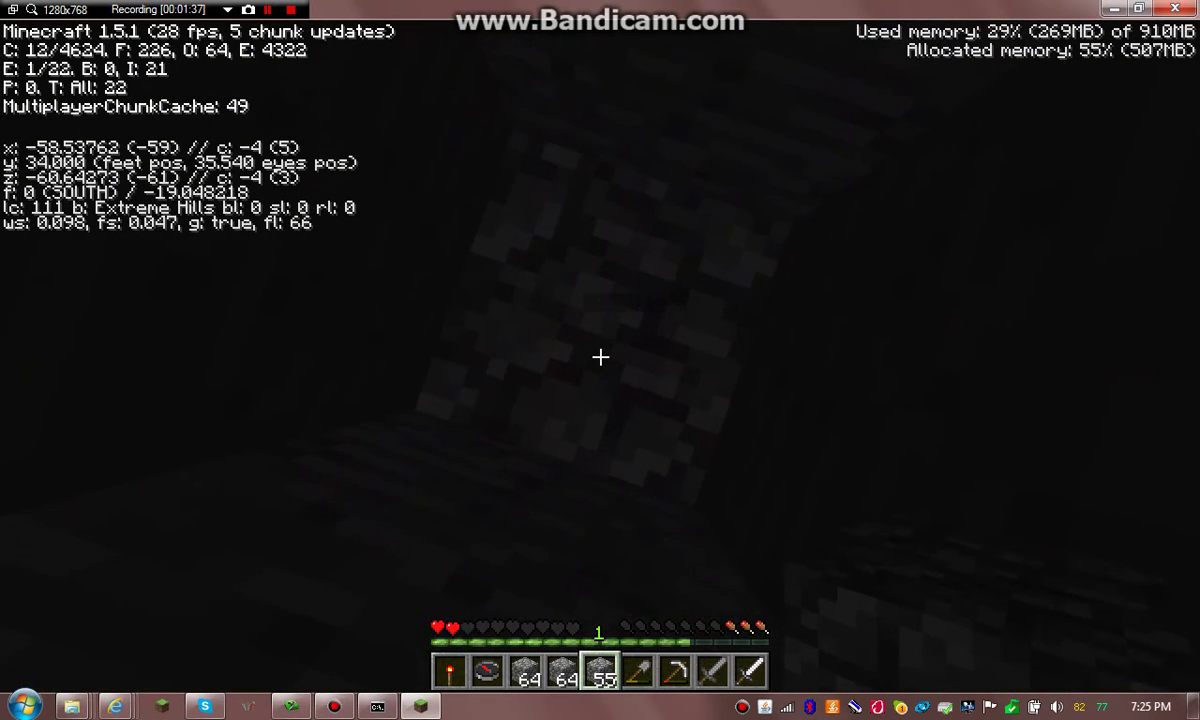
pyautogui.scroll(-1, 600, 357)
pyautogui.click(600, 357)
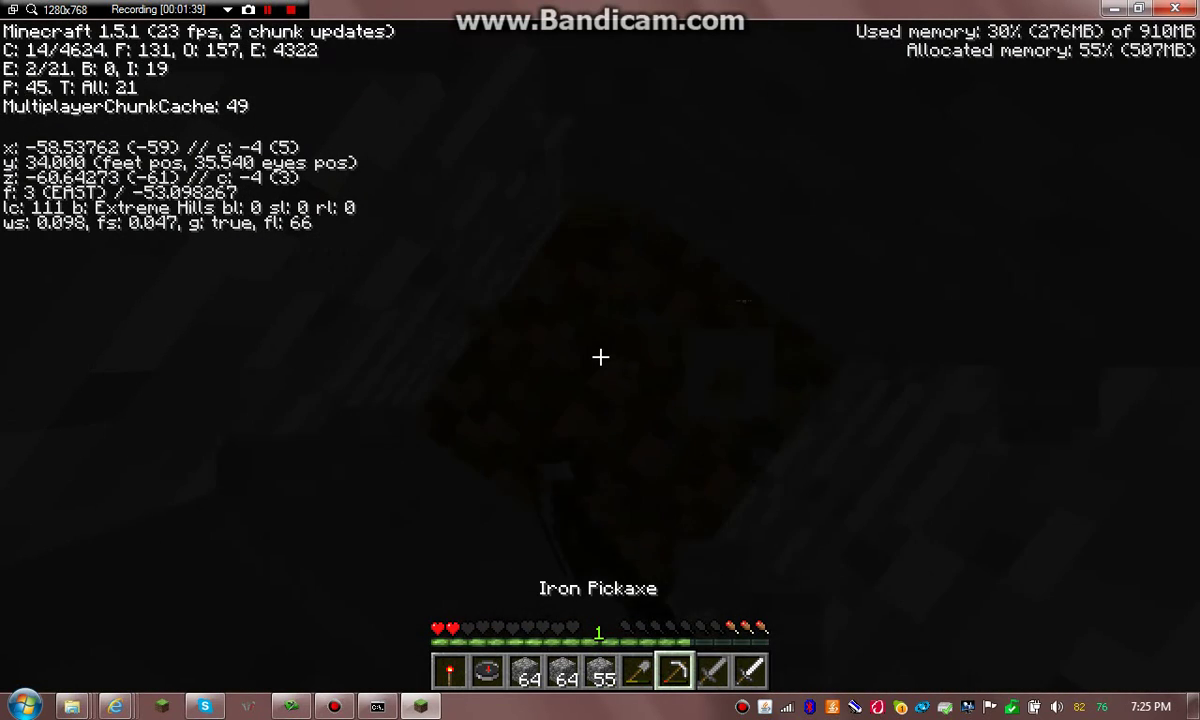
pyautogui.click(600, 357)
pyautogui.click(600, 357)
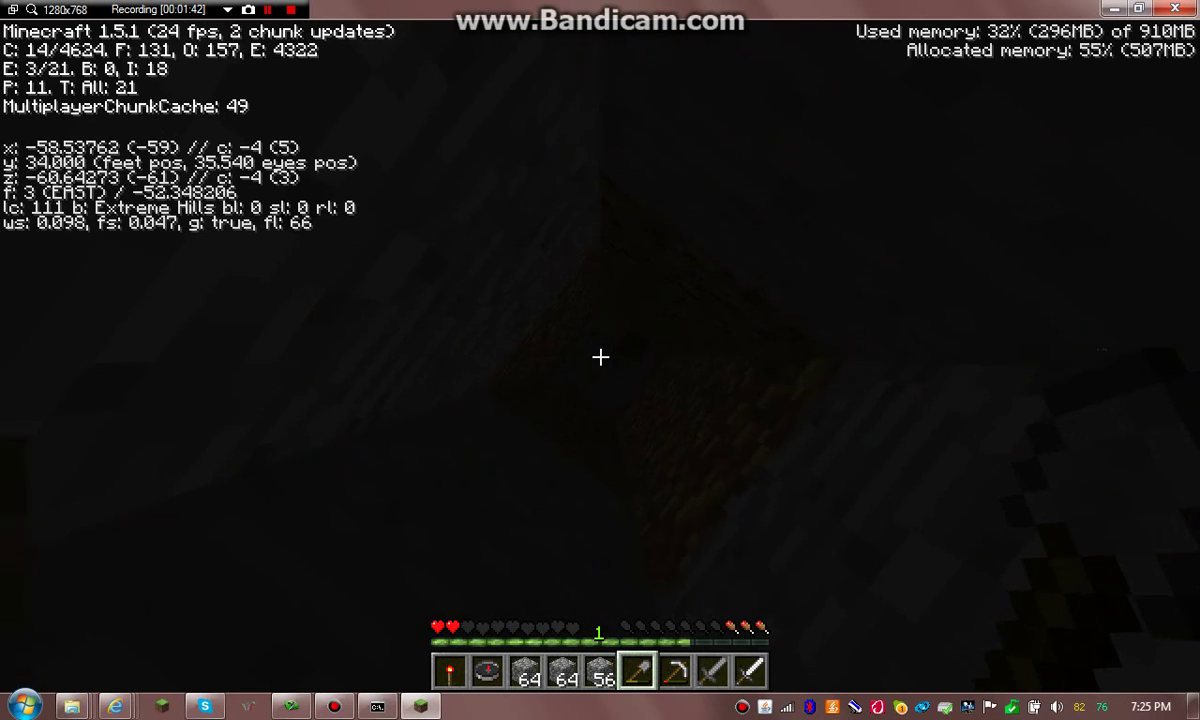
# Step: Glance at chat, then realign and pillar up to about y=38
pyautogui.press('t')
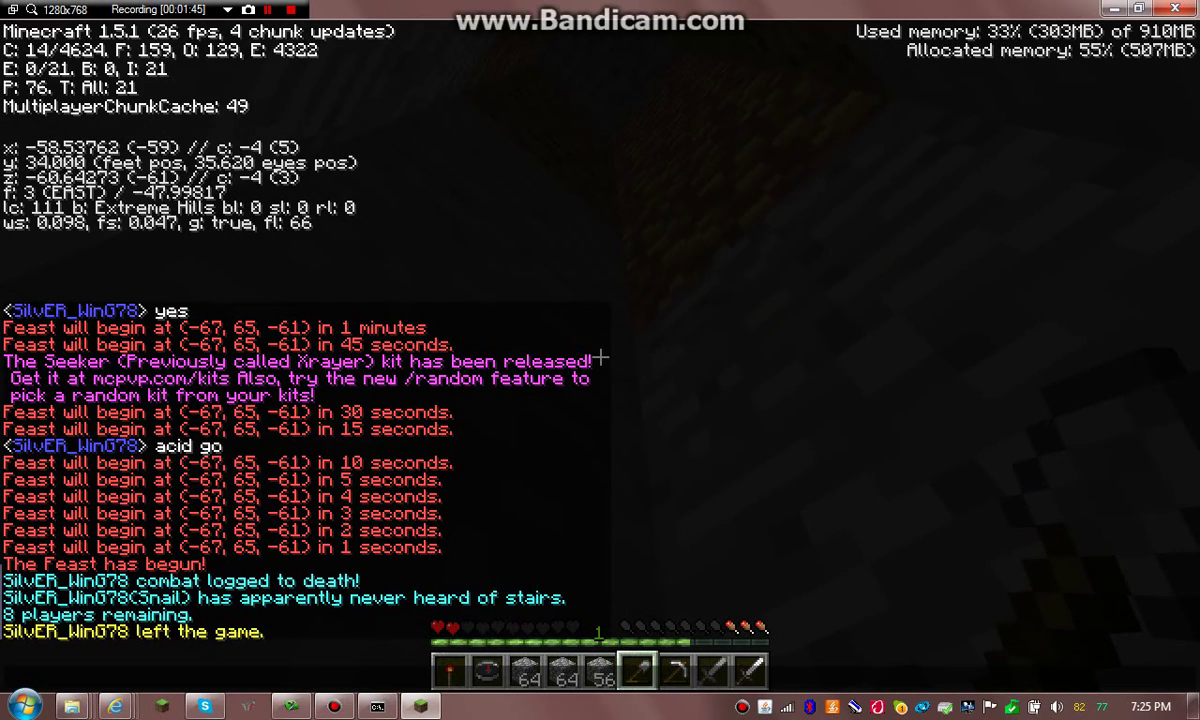
pyautogui.press('Escape')
pyautogui.scroll(1, 600, 357)
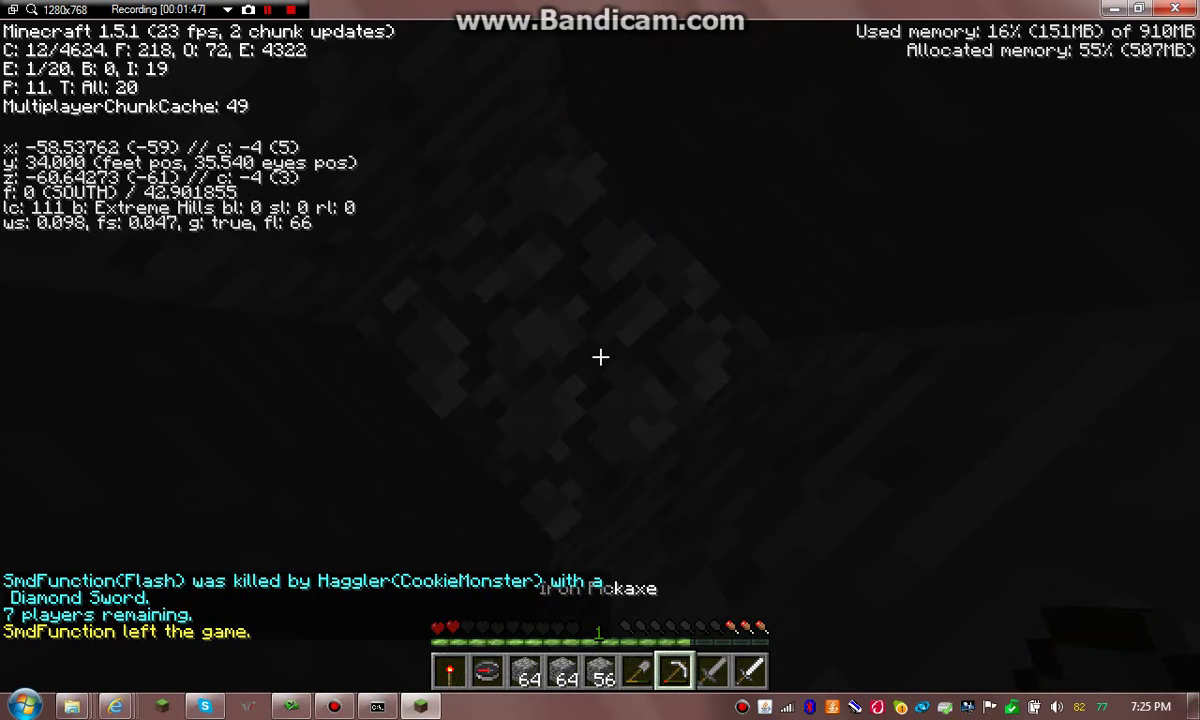
pyautogui.press('s')
pyautogui.press('space')
pyautogui.rightClick(600, 357)
pyautogui.rightClick(600, 357)
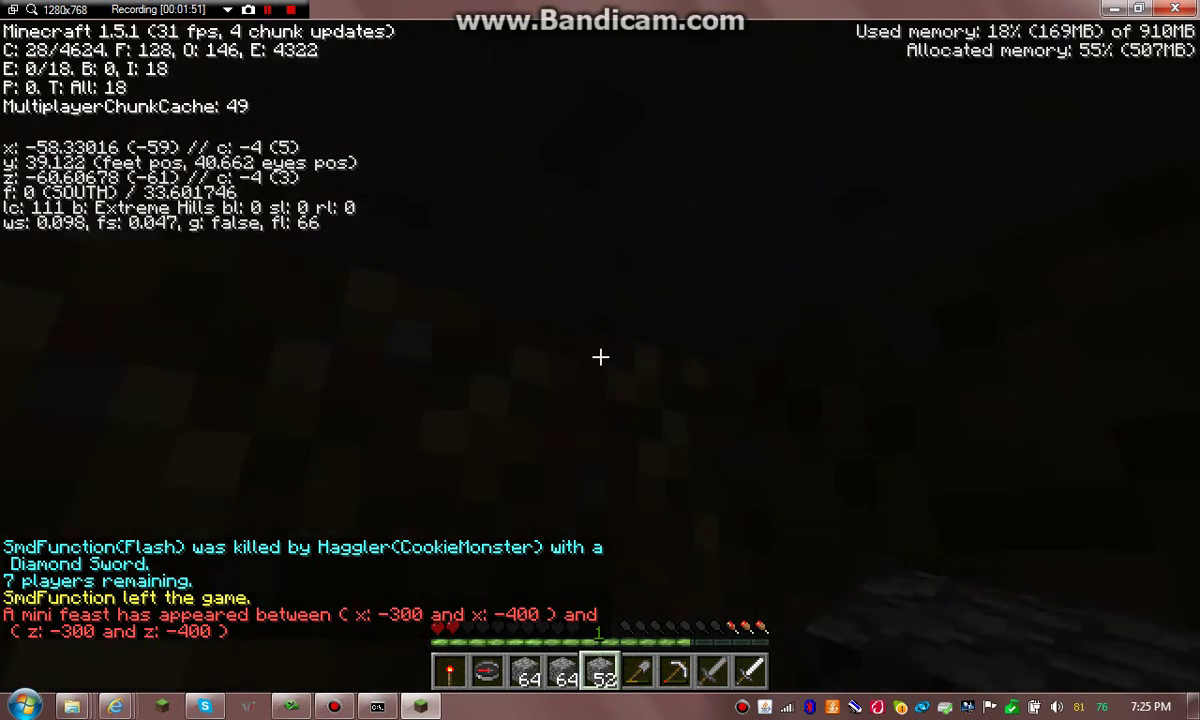
pyautogui.scroll(-2, 600, 357)
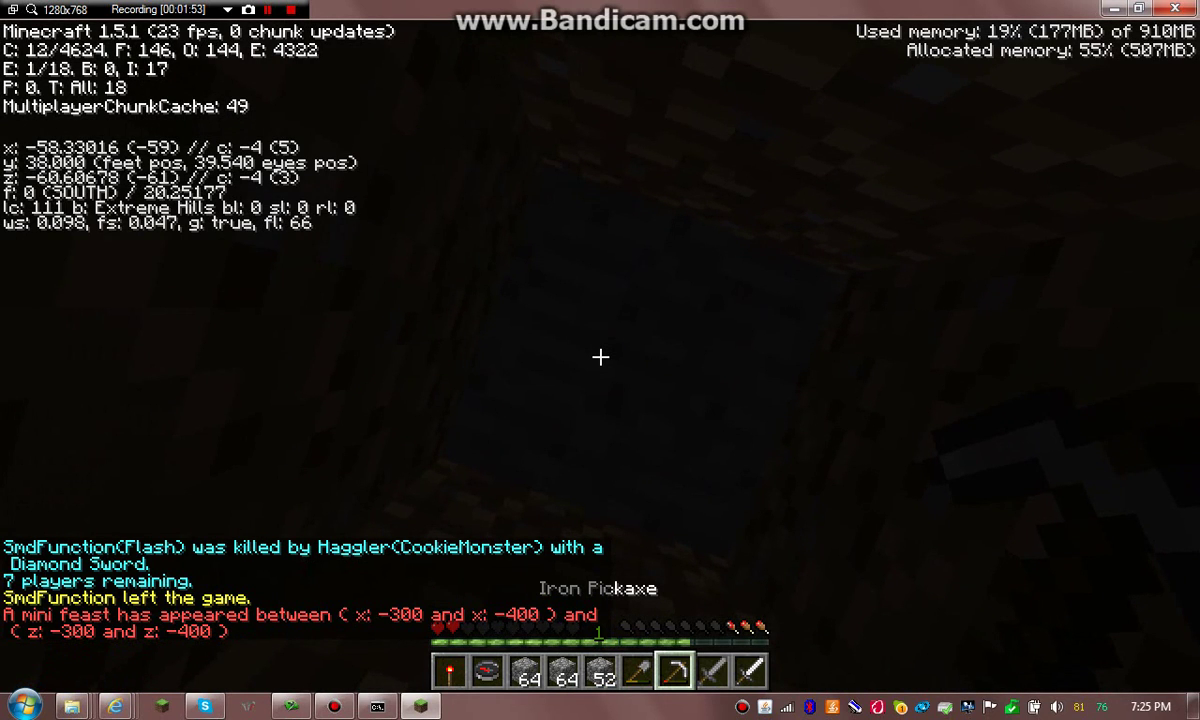
# Step: Clear the cobblestone overhead and pillar up three cobblestone blocks
pyautogui.press('w')
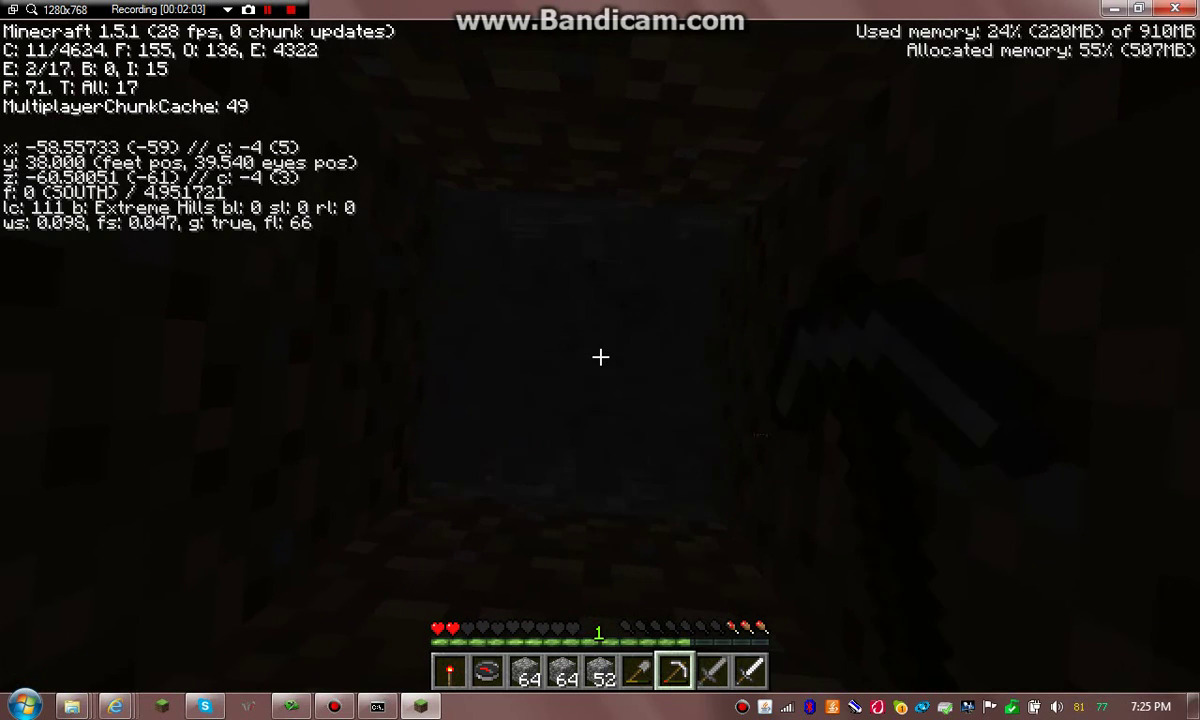
pyautogui.moveTo(600, 357); pyautogui.dragTo(600, 357)
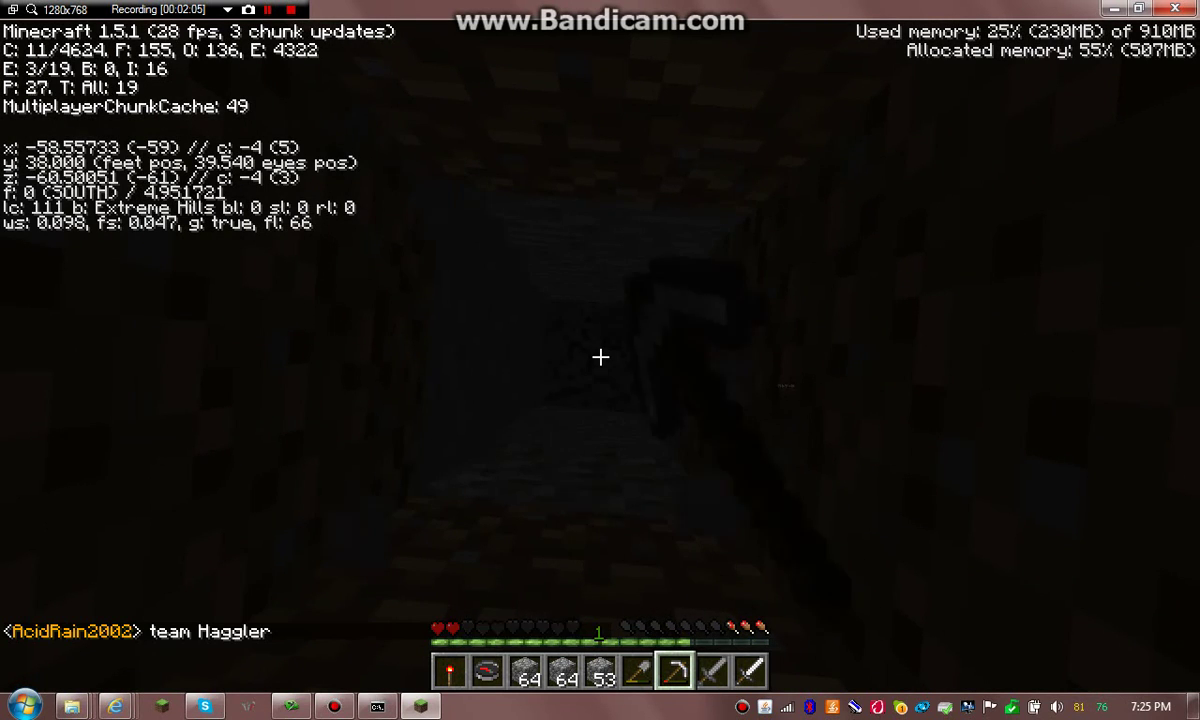
pyautogui.press('5')
pyautogui.press('space')
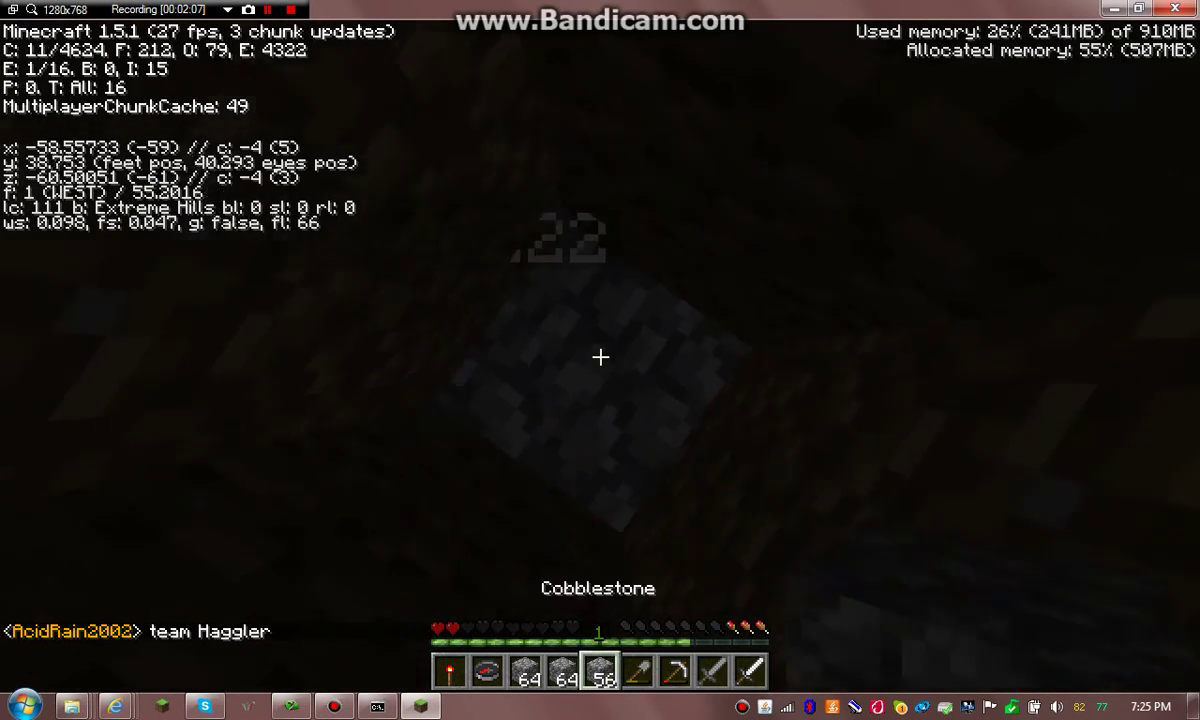
pyautogui.rightClick(600, 357)
pyautogui.press('space')
pyautogui.rightClick(600, 357)
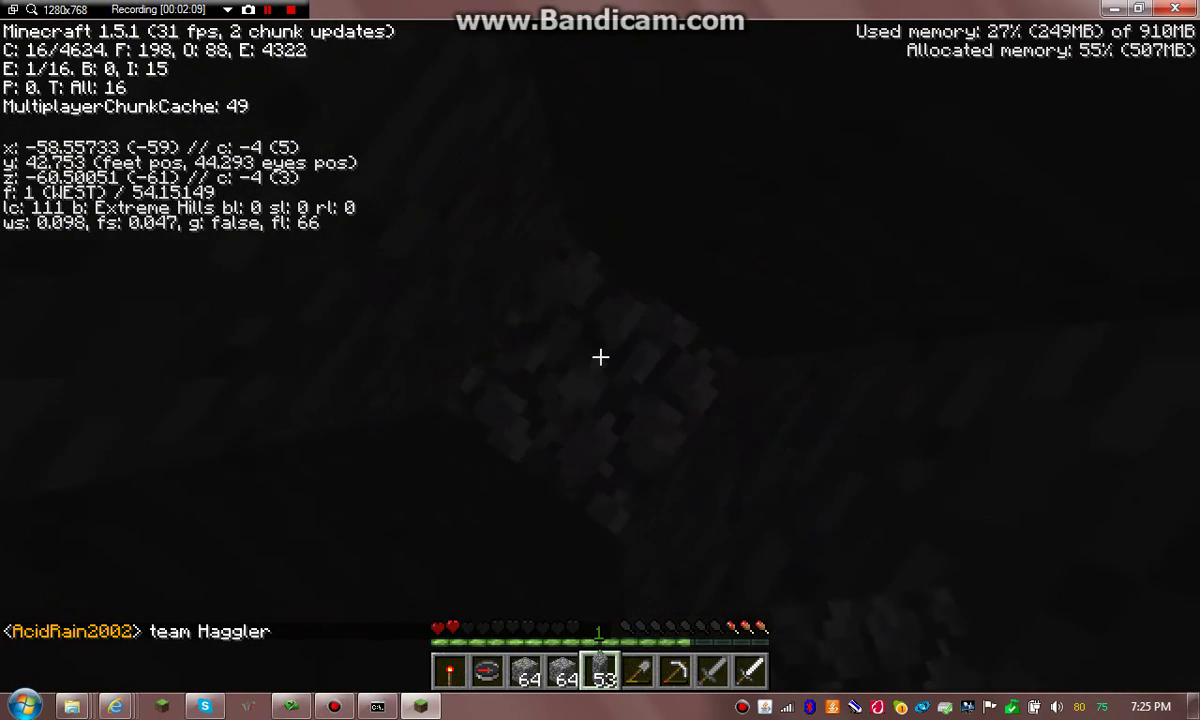
pyautogui.rightClick(600, 357)
# Step: Shovel out the block above and stack three more cobblestone blocks
pyautogui.press('6')
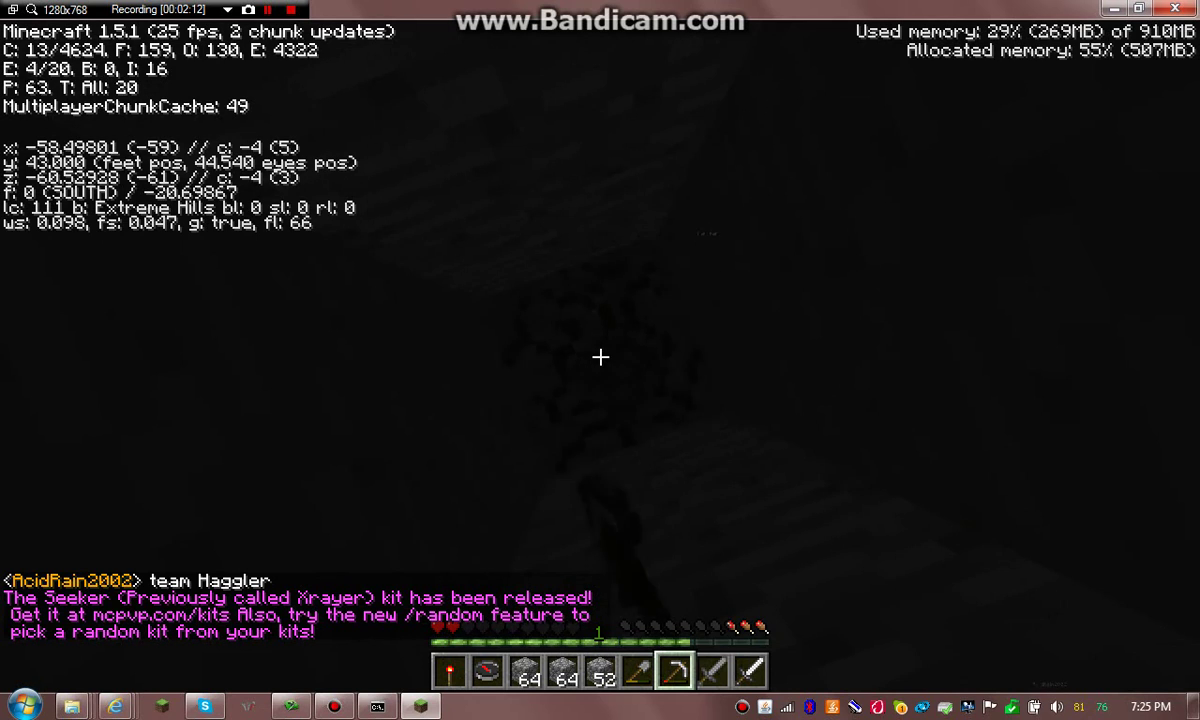
pyautogui.click(600, 357)
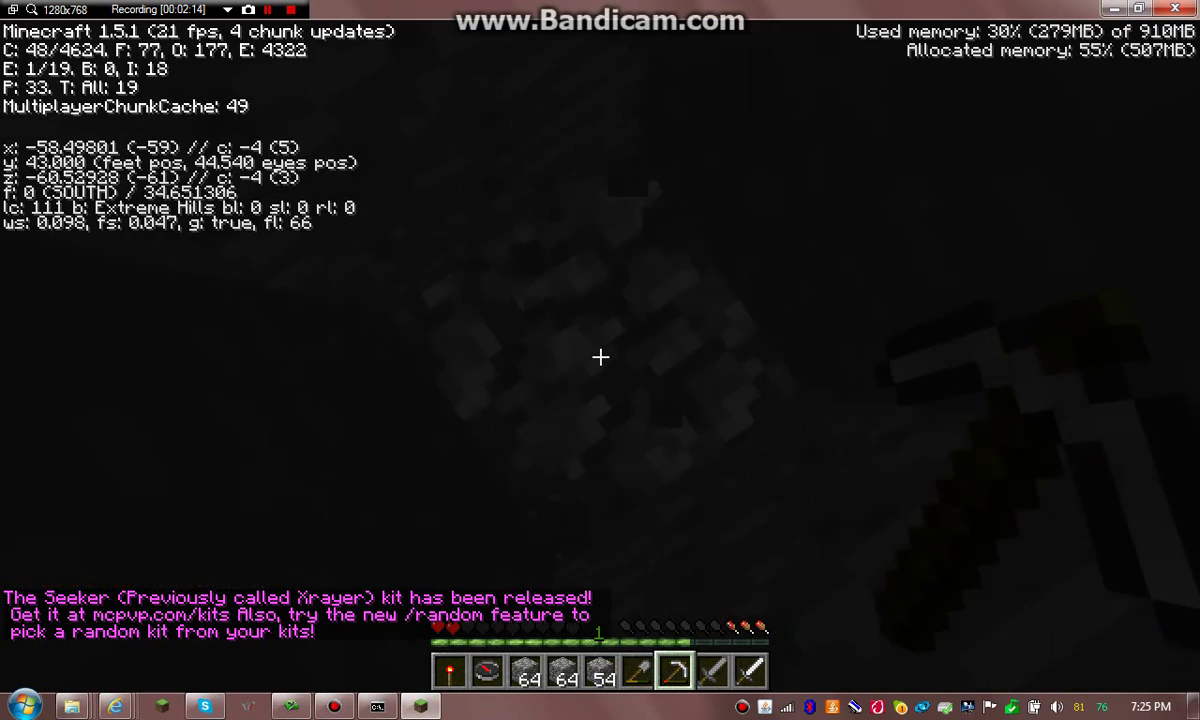
pyautogui.scroll(1, 600, 357)
pyautogui.scroll(1, 600, 357)
pyautogui.press('space')
pyautogui.press('space')
pyautogui.rightClick(600, 357)
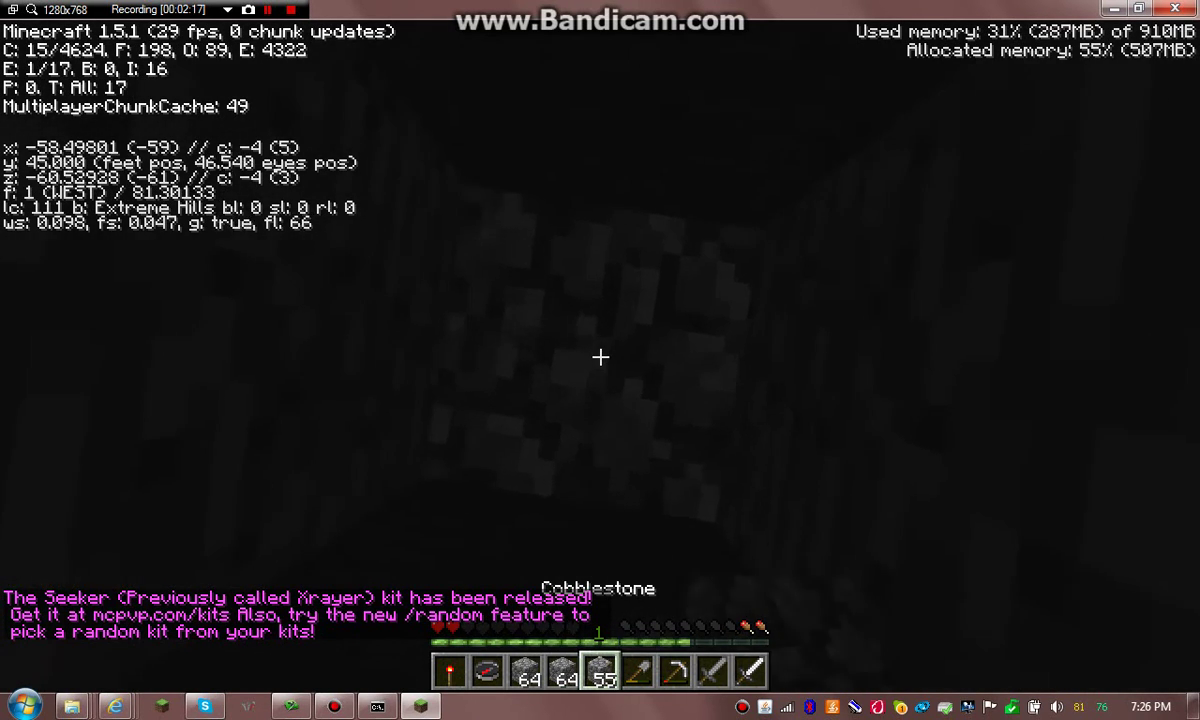
pyautogui.rightClick(600, 357)
pyautogui.rightClick(600, 357)
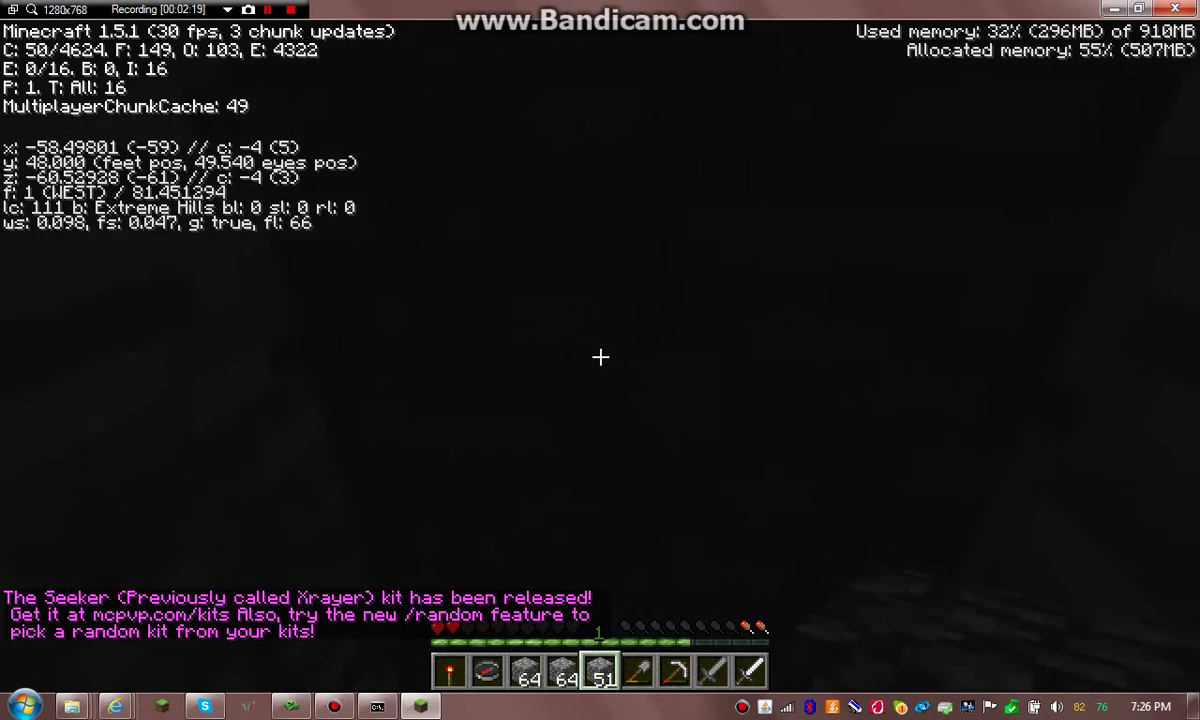
pyautogui.scroll(-1, 600, 357)
# Step: Mine the blocking cobblestone and pillar up another three blocks
pyautogui.click(600, 357)
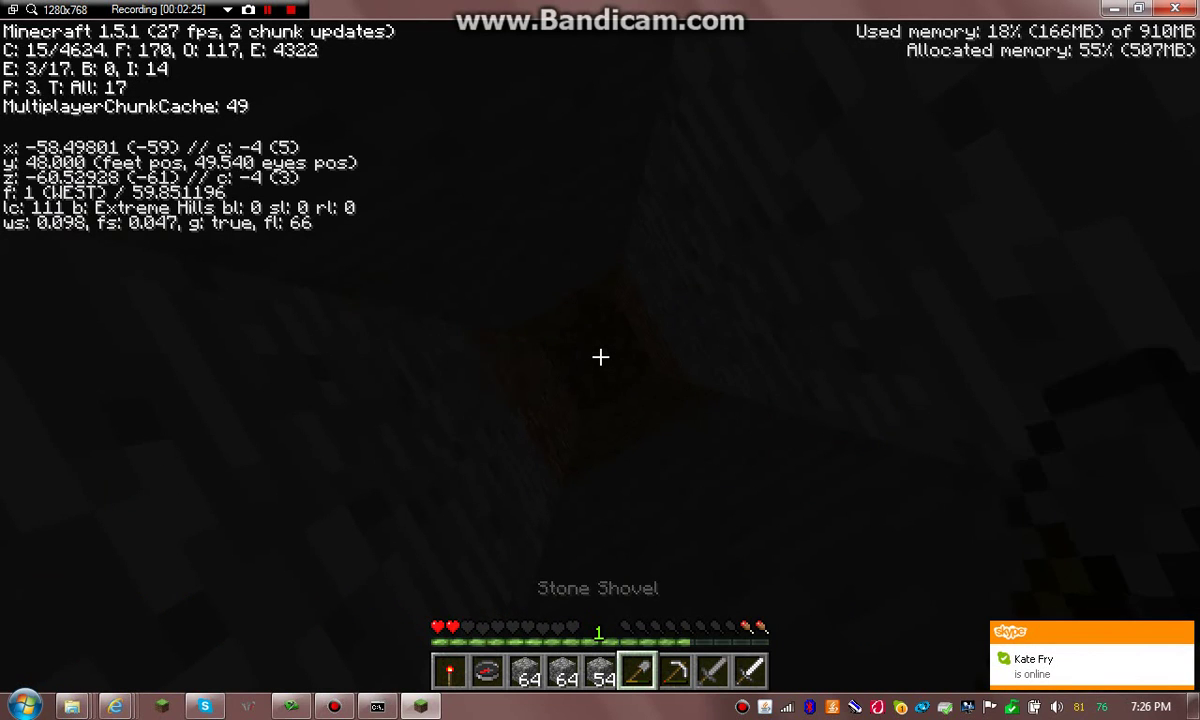
pyautogui.scroll(-2, 600, 357)
pyautogui.scroll(2, 600, 357)
pyautogui.scroll(1, 600, 357)
pyautogui.press('space')
pyautogui.rightClick(600, 357)
pyautogui.press('space')
pyautogui.press('space')
pyautogui.rightClick(600, 357)
pyautogui.press('space')
pyautogui.rightClick(600, 357)
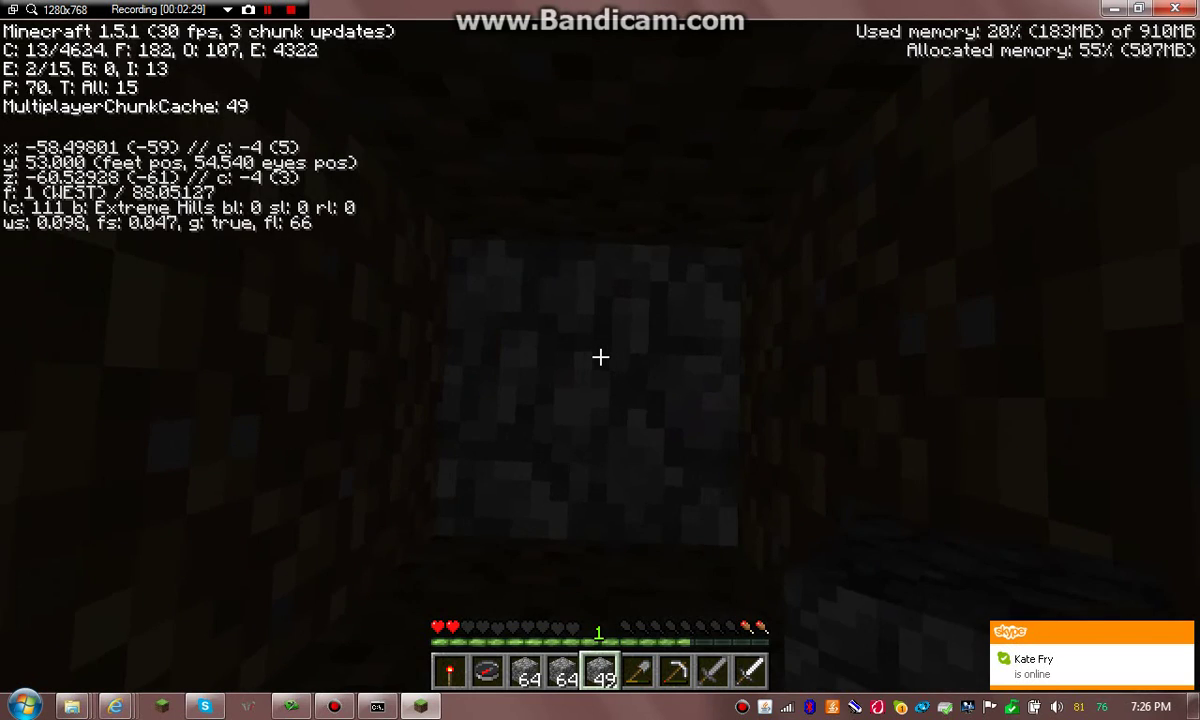
pyautogui.scroll(-1, 600, 357)
pyautogui.scroll(-1, 600, 357)
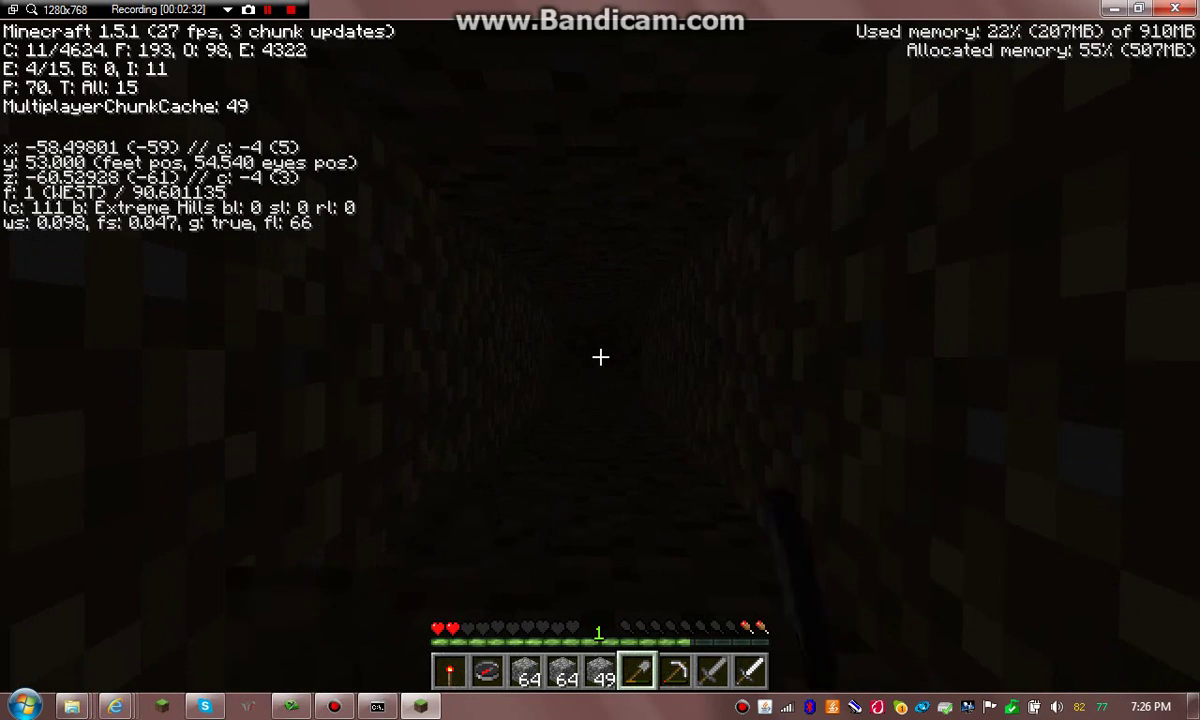
pyautogui.scroll(1, 600, 357)
# Step: Jump-place two more cobblestone blocks higher up the shaft
pyautogui.press('space')
pyautogui.rightClick(600, 357)
pyautogui.press('space')
pyautogui.press('space')
pyautogui.rightClick(600, 357)
pyautogui.press('space')
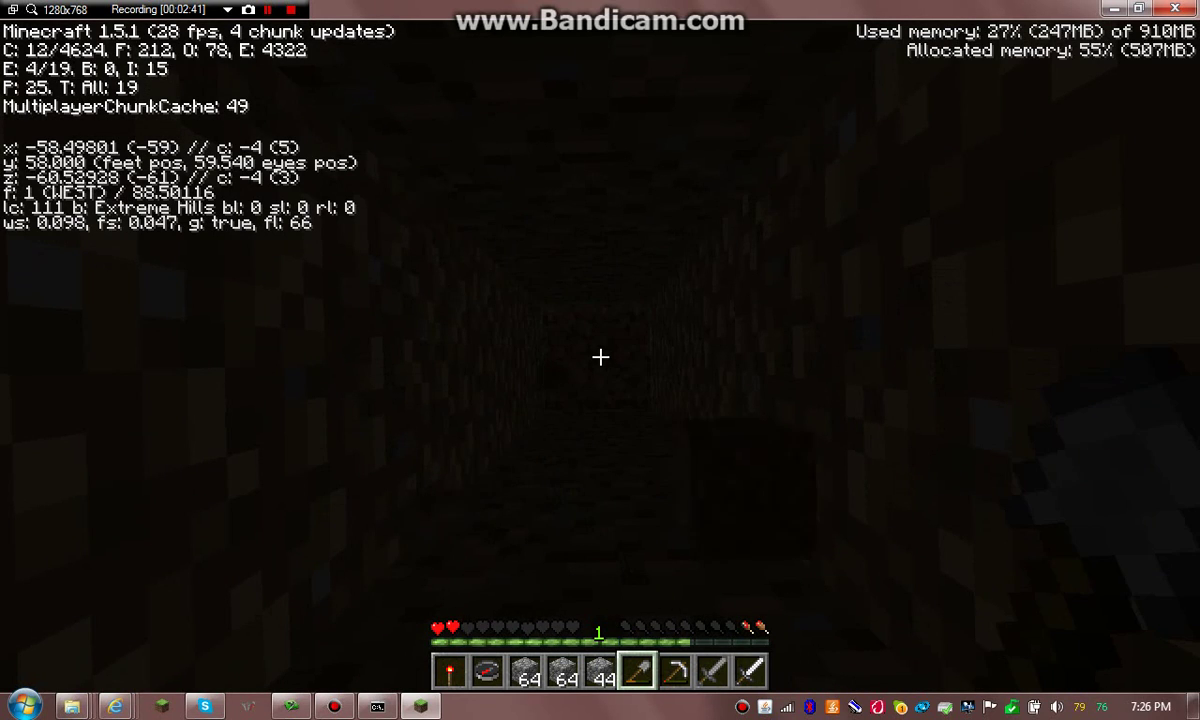
# Step: Pillar the final blocks up to y=63 below the dirt ceiling, ending with the stone shovel
pyautogui.press('4')
pyautogui.press('space')
pyautogui.rightClick(600, 357)
pyautogui.press('space')
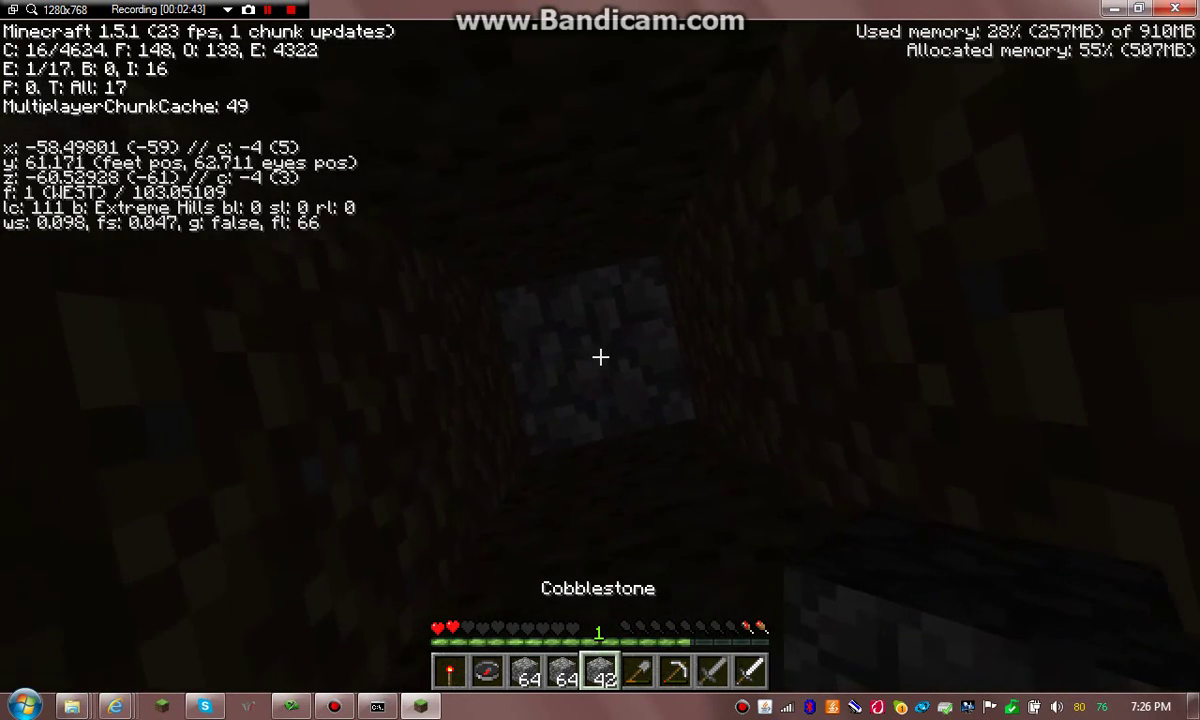
pyautogui.press('space')
pyautogui.rightClick(600, 357)
pyautogui.rightClick(600, 357)
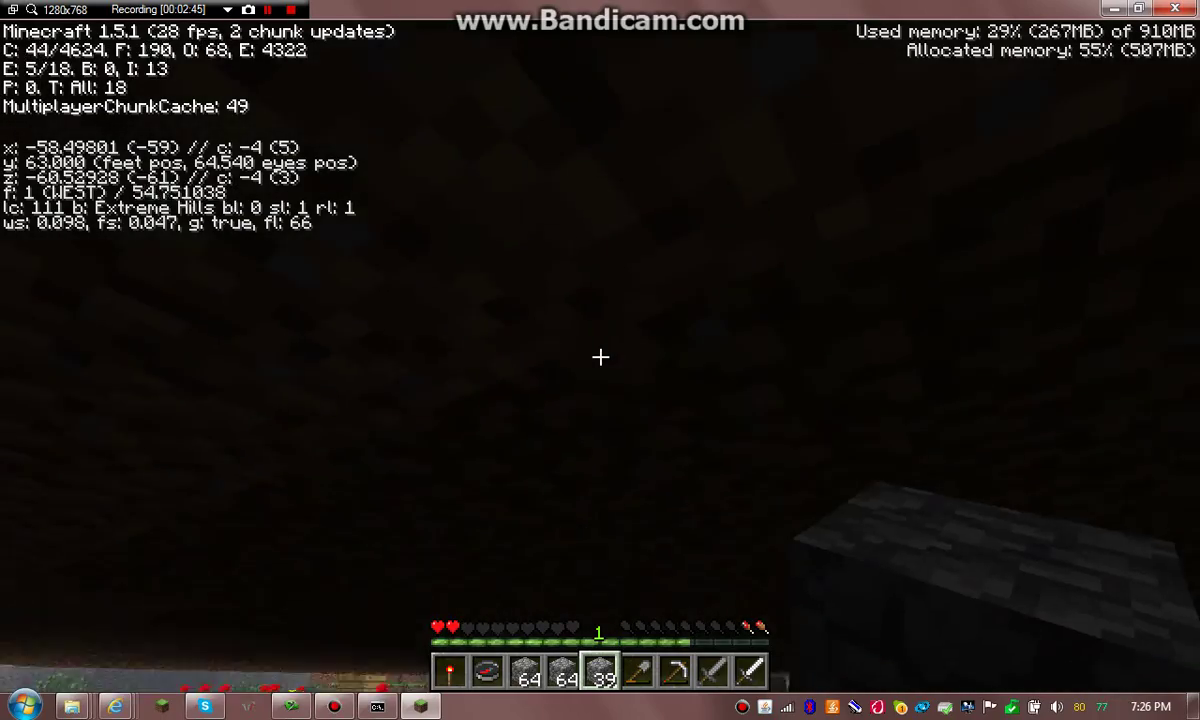
pyautogui.press('5')
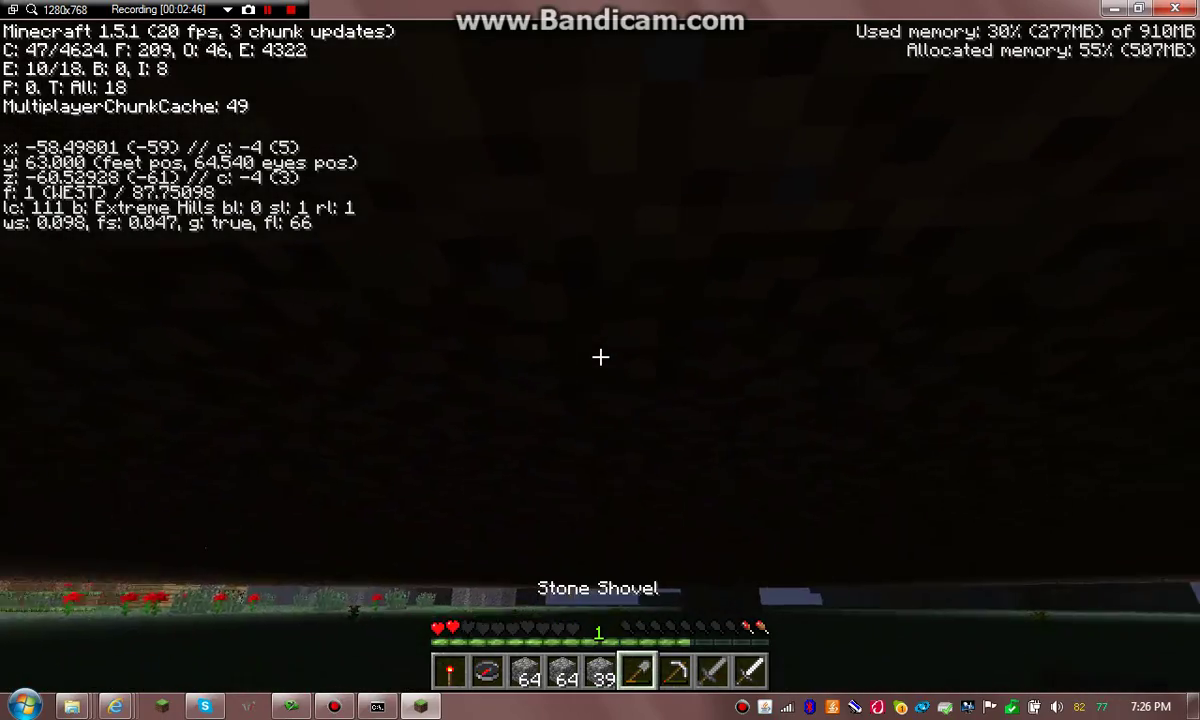
# Step: Dig through the dirt ceiling and pillar out onto the grassy surface
pyautogui.click(600, 357)
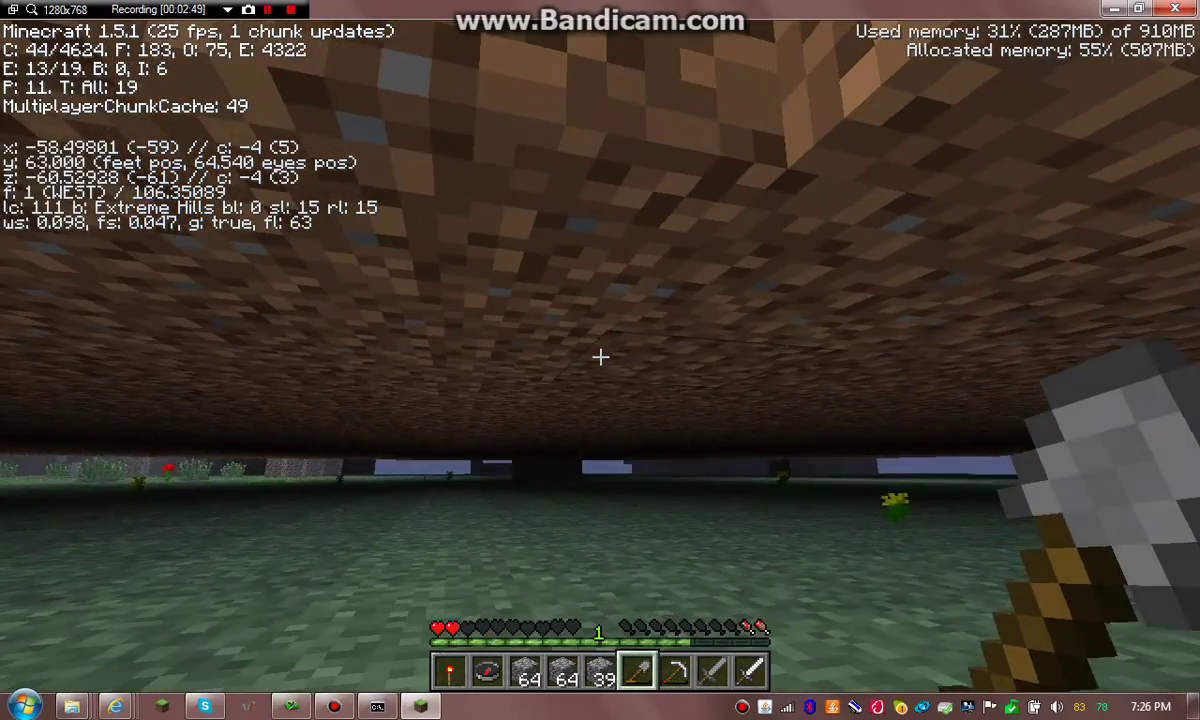
pyautogui.press('4')
pyautogui.press('space')
pyautogui.press('space')
pyautogui.rightClick(600, 357)
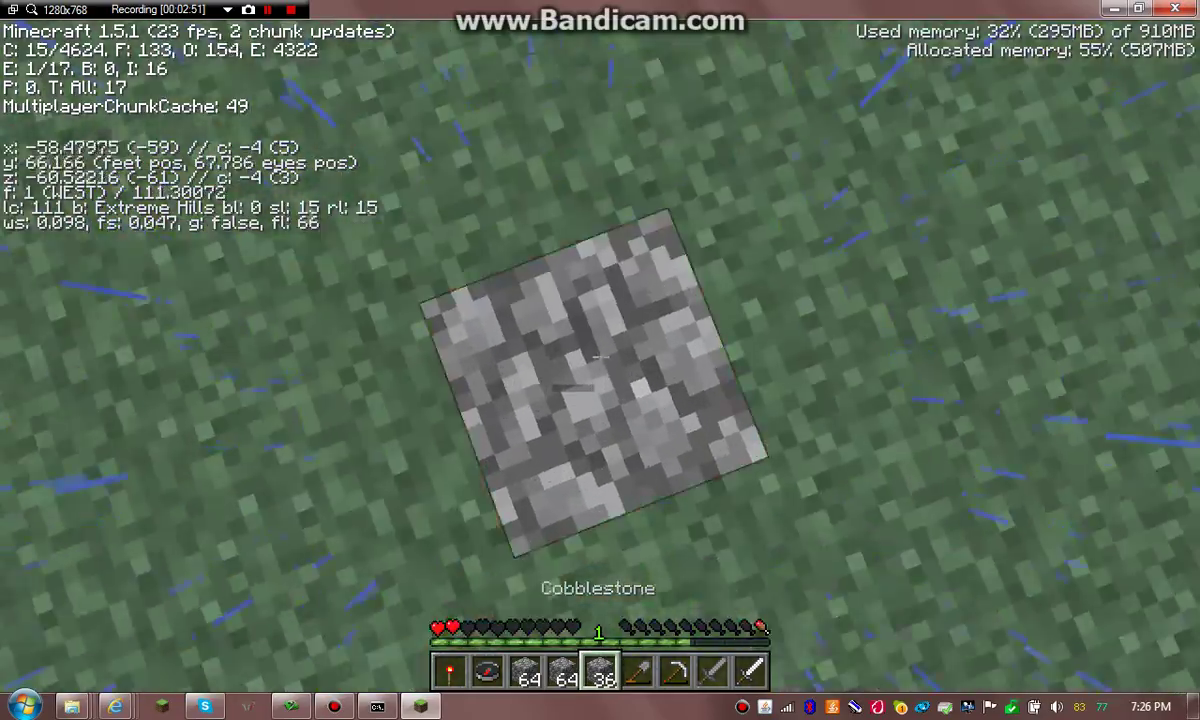
pyautogui.rightClick(600, 357)
# Step: Check the inventory and walk up to the feast's ring of chests at y=66
pyautogui.press('e')
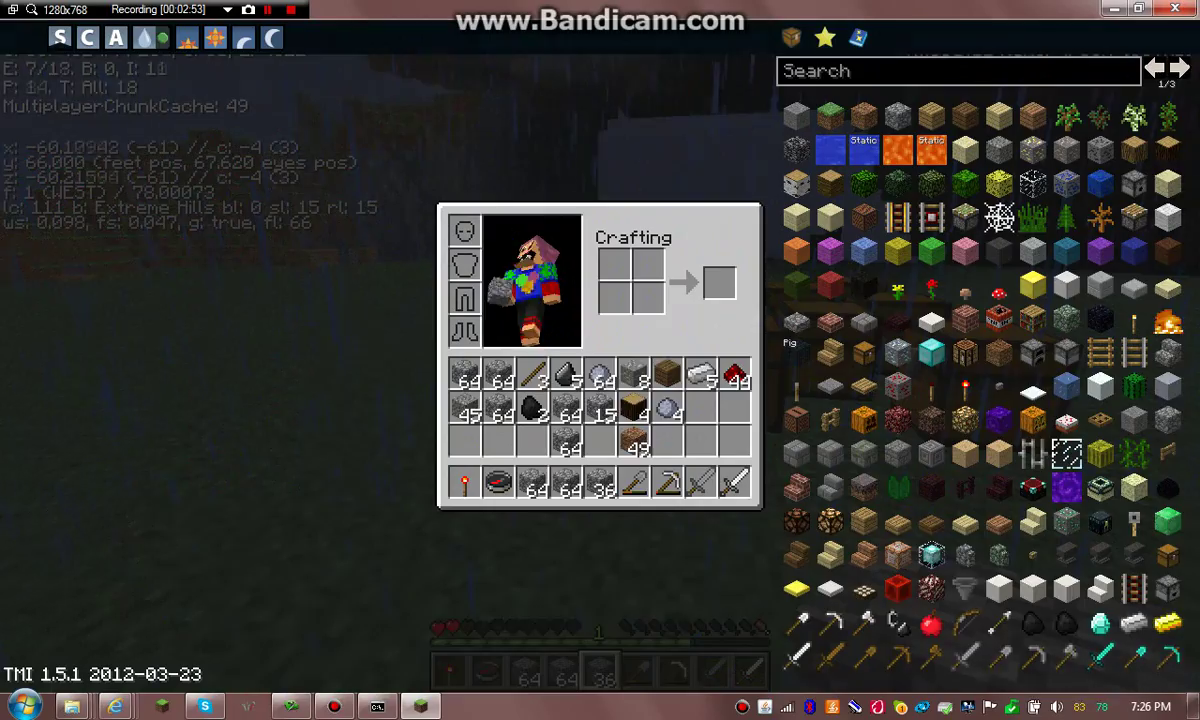
pyautogui.press('e')
pyautogui.press('s')
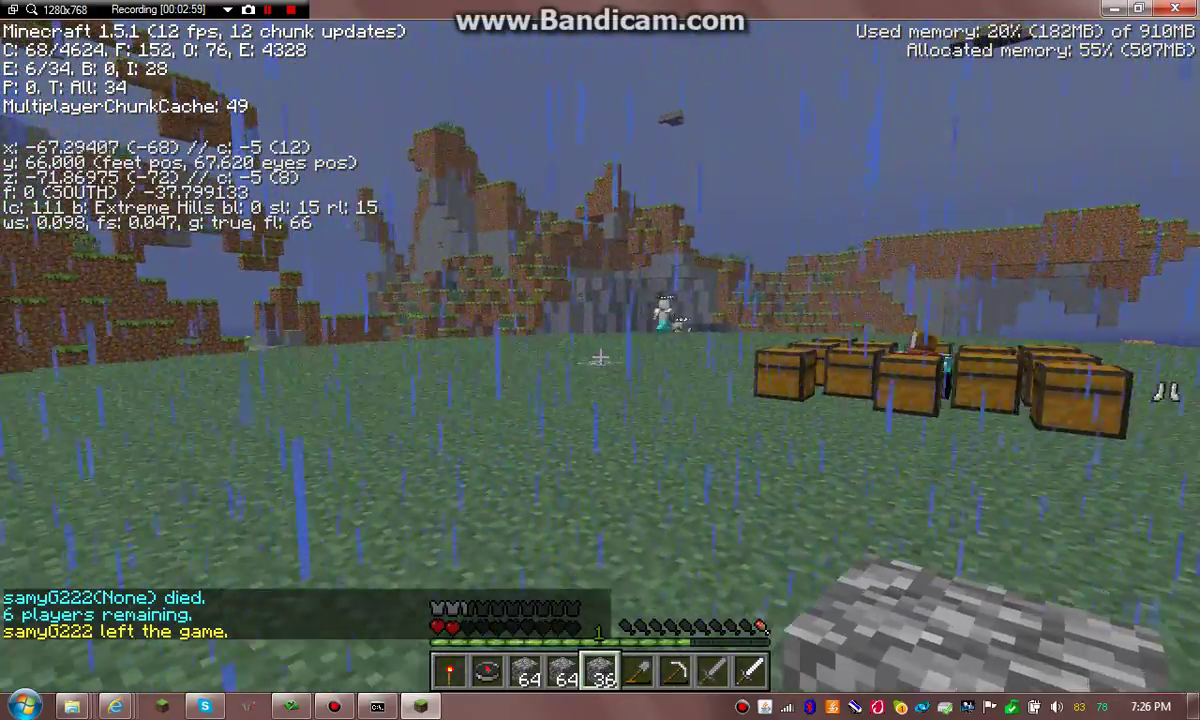
pyautogui.press('w')
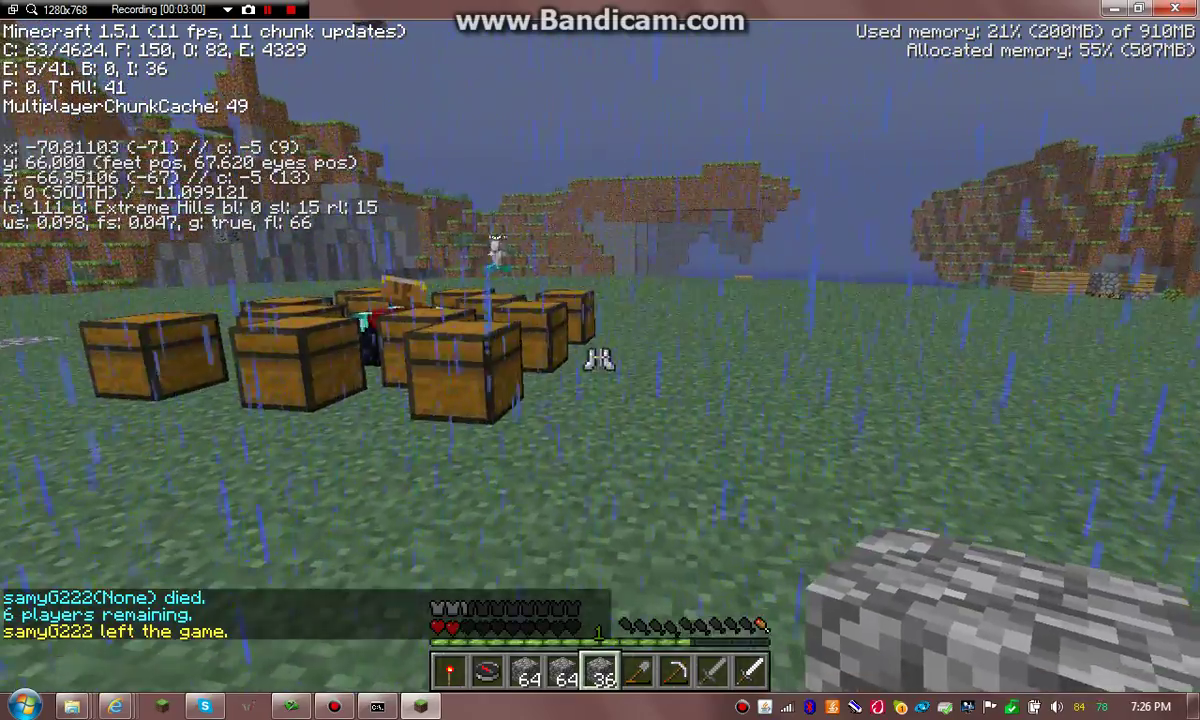
pyautogui.press('w')
pyautogui.press('e')
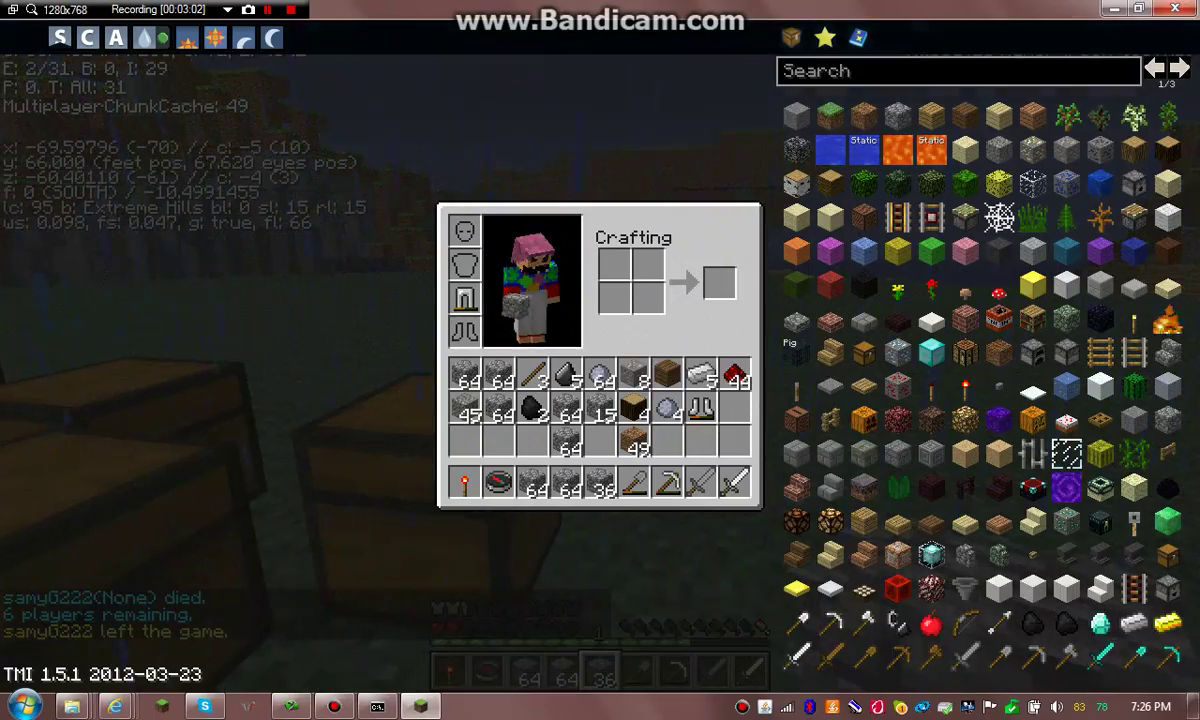
pyautogui.press('e')
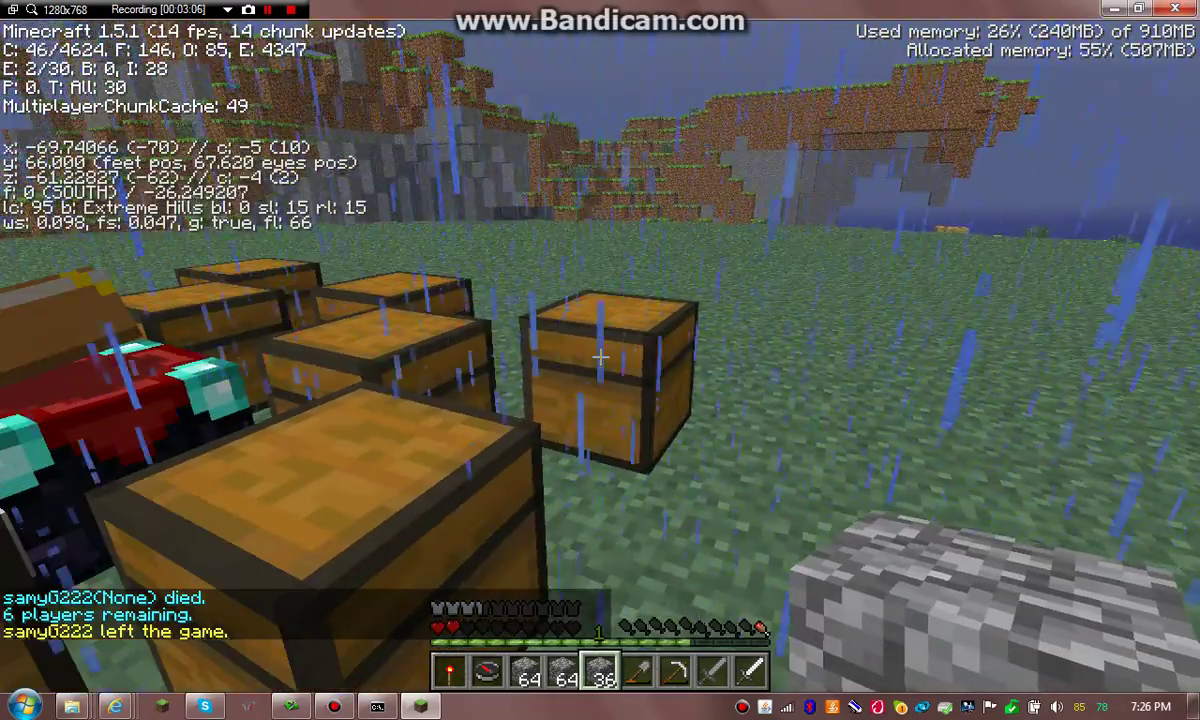
# Step: Loot the feast chests for a water bucket and 12 steak, then hold the steak
pyautogui.rightClick(600, 360)
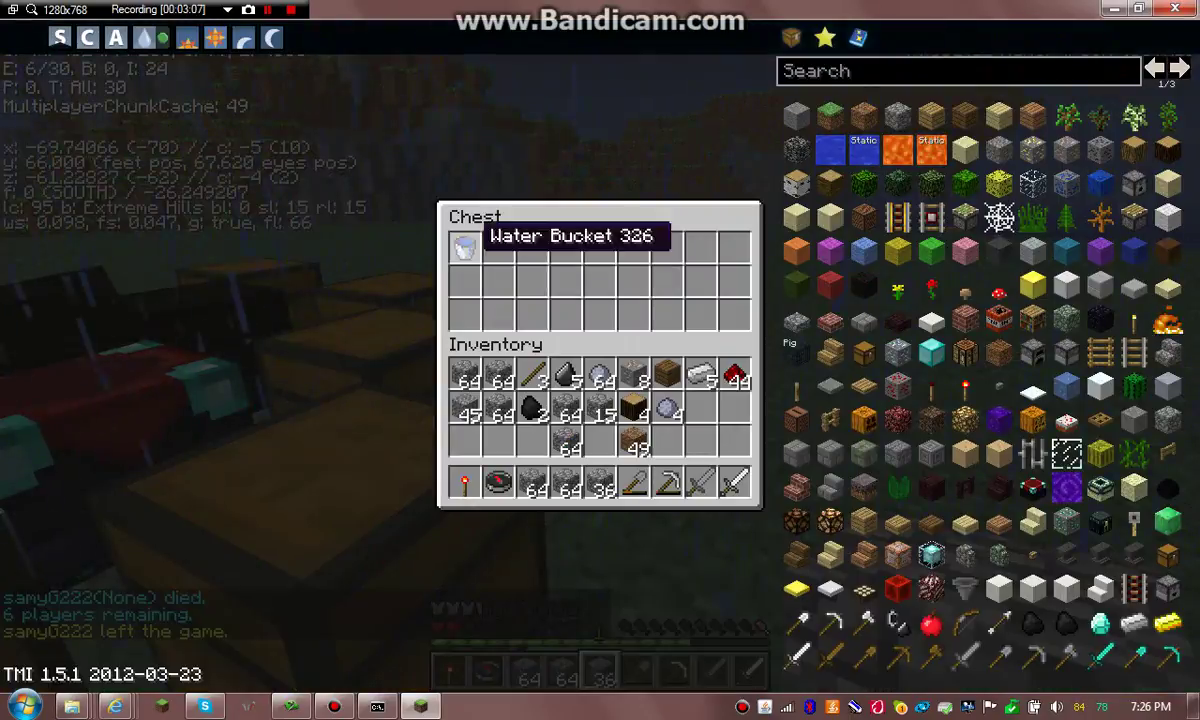
pyautogui.press('e')
pyautogui.press('s')
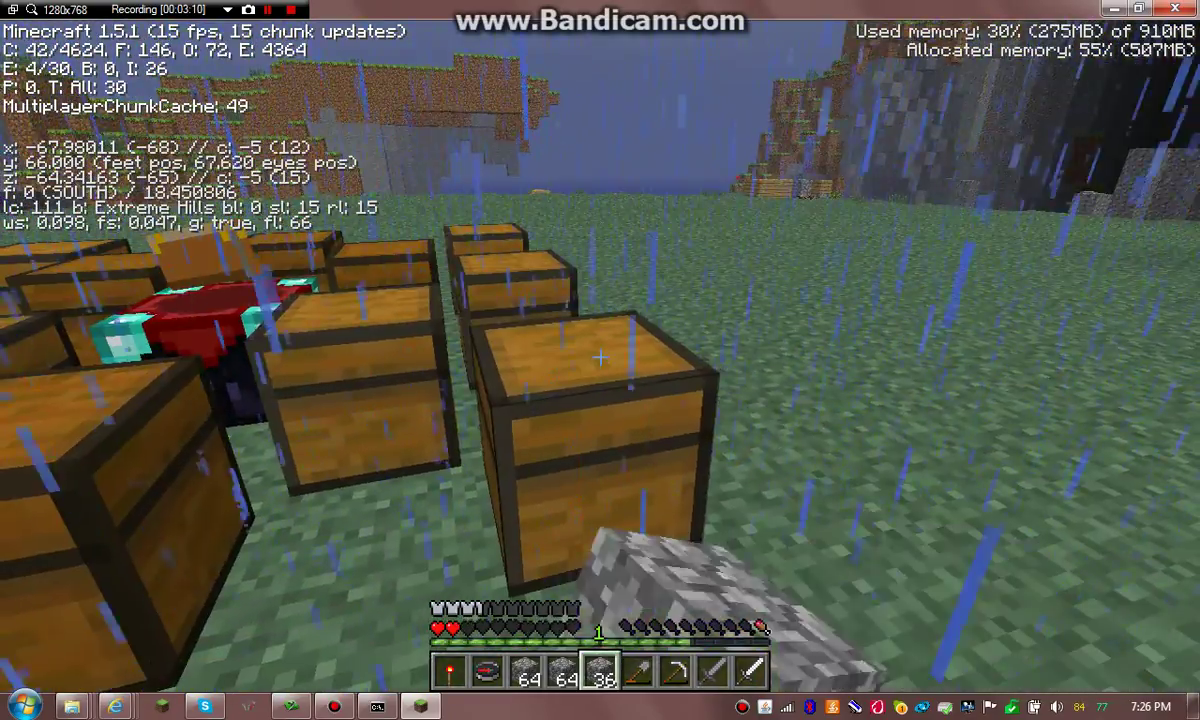
pyautogui.rightClick(600, 357)
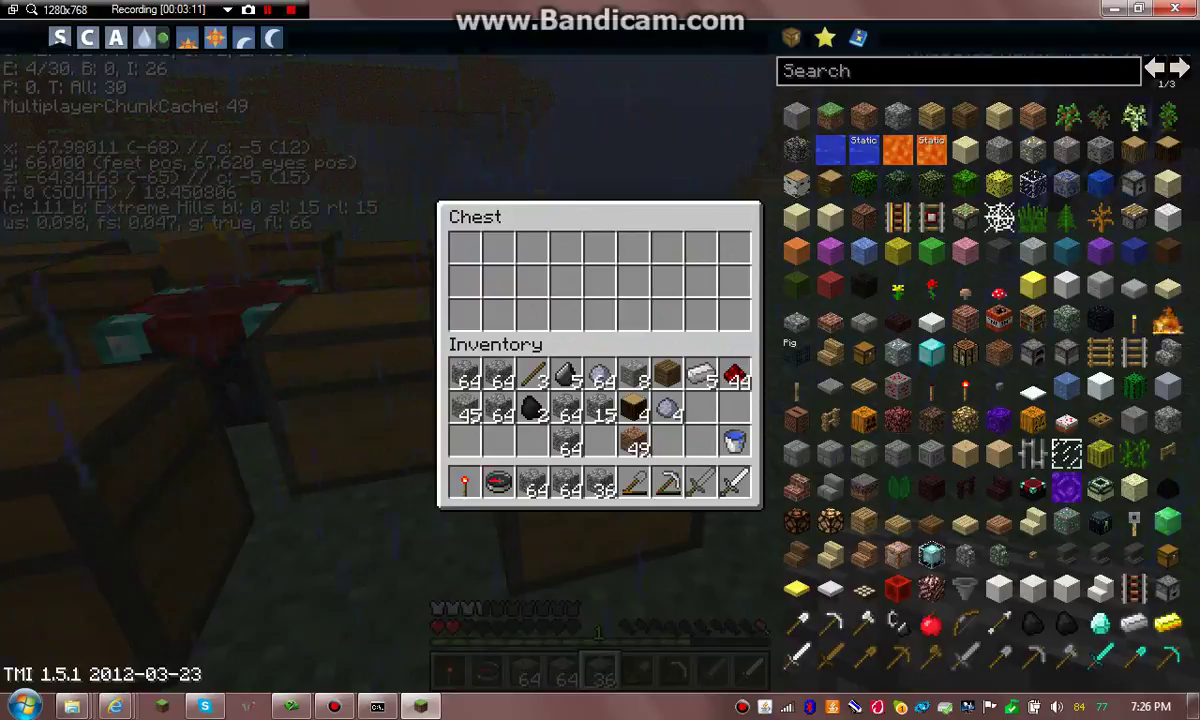
pyautogui.press('e')
pyautogui.rightClick(600, 357)
pyautogui.press('e')
pyautogui.rightClick(600, 357)
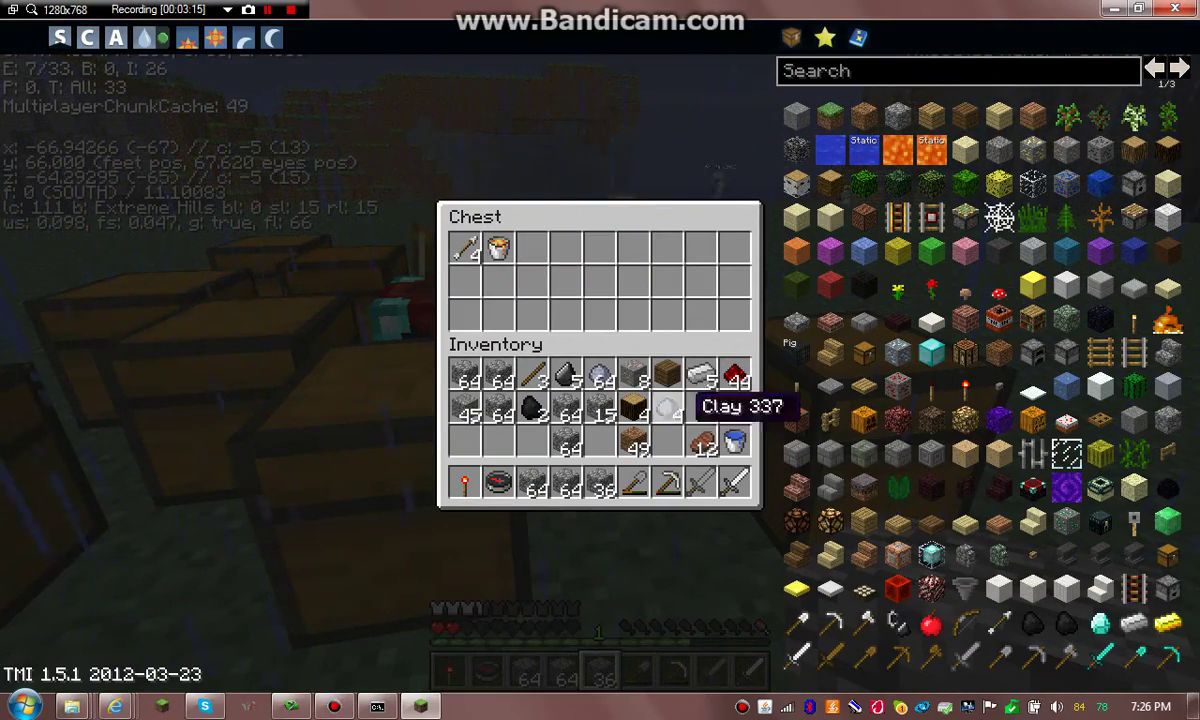
pyautogui.press('e')
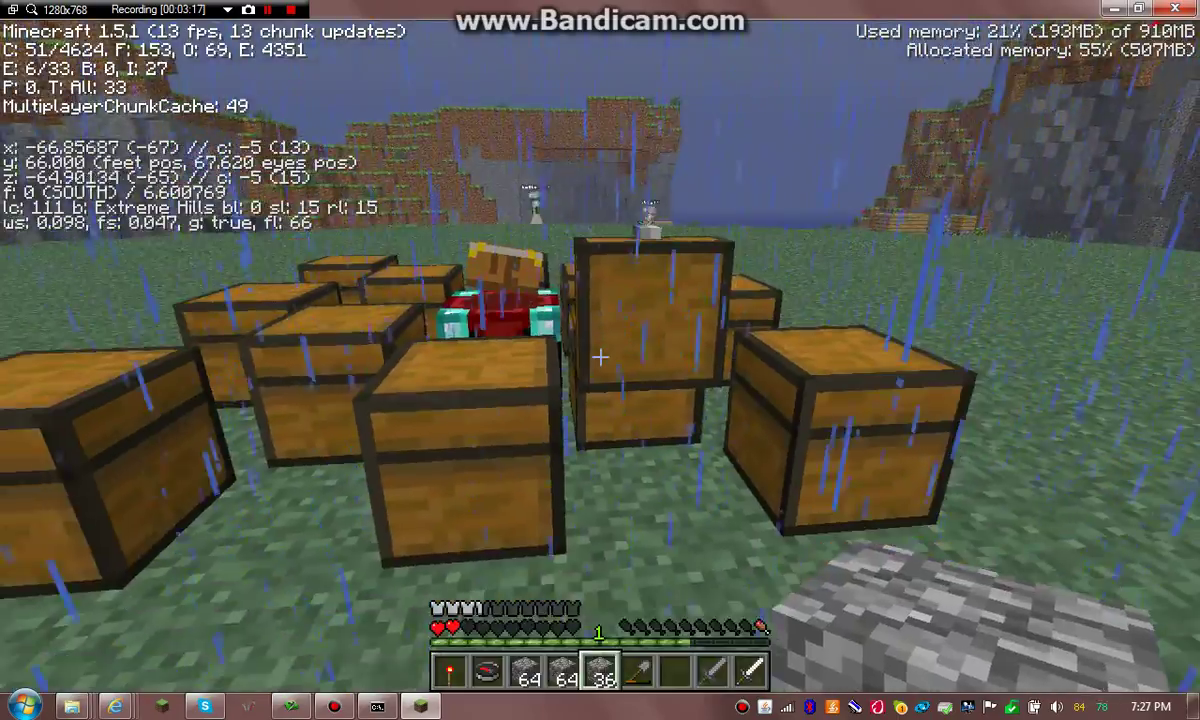
pyautogui.press('e')
pyautogui.press('e')
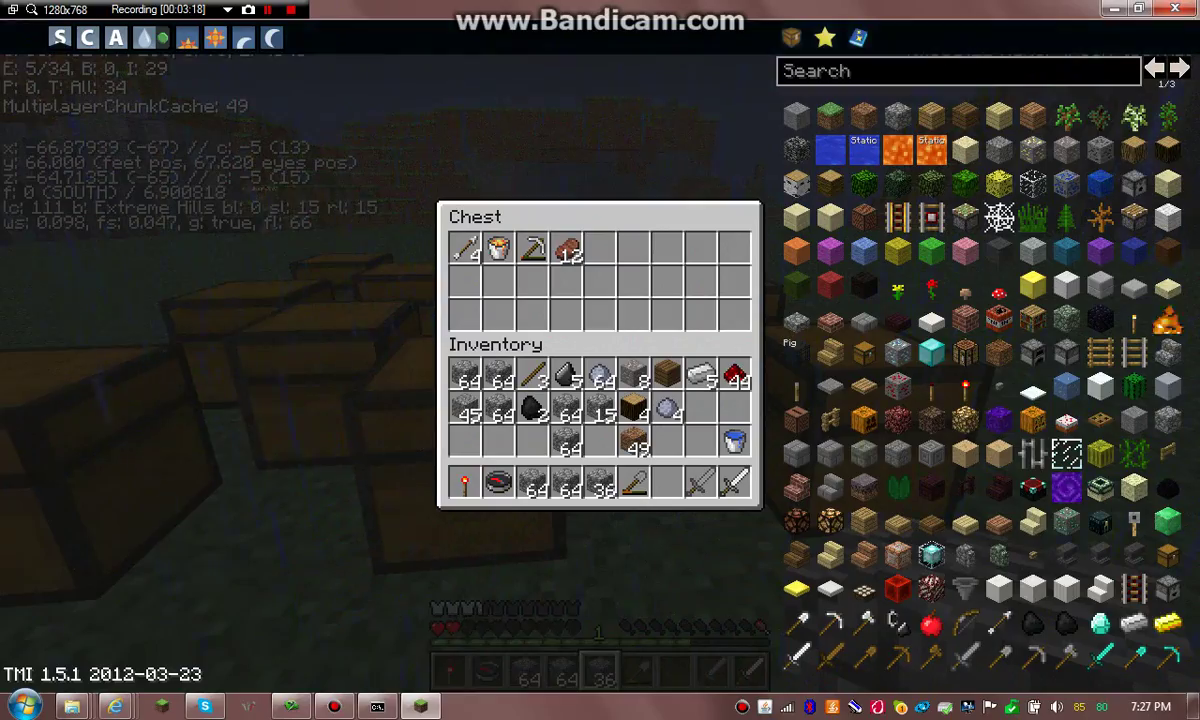
pyautogui.press('Escape')
pyautogui.scroll(-1, 600, 357)
pyautogui.scroll(-1, 600, 357)
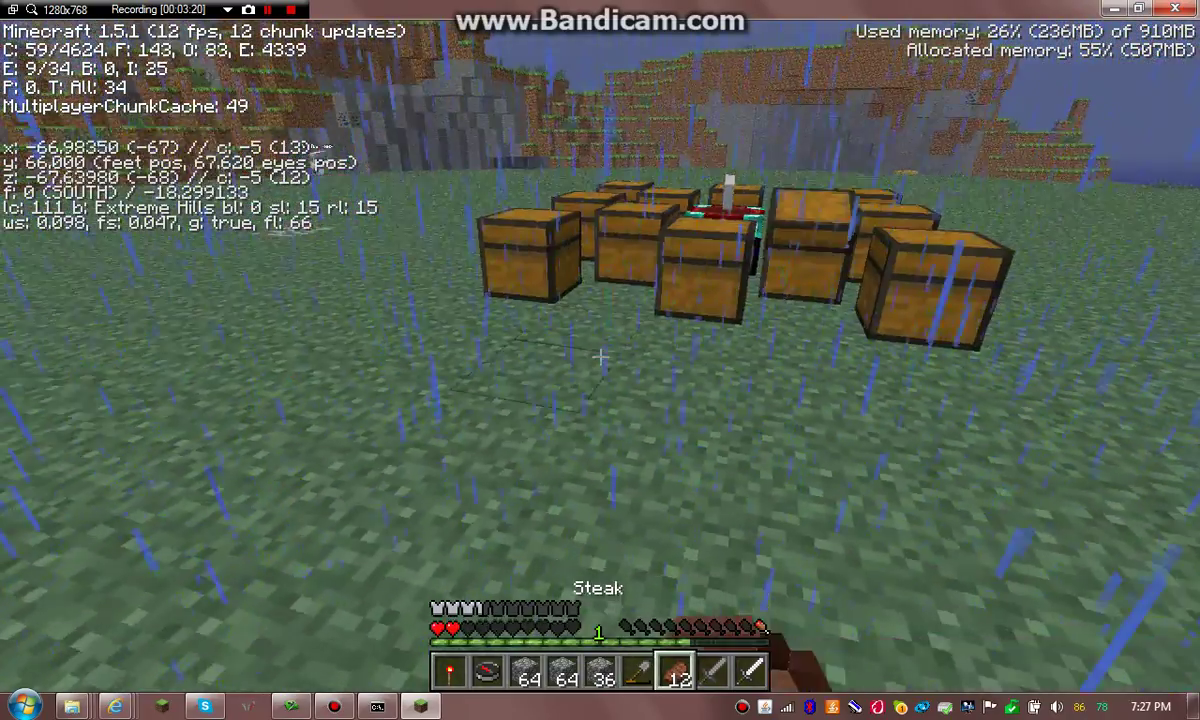
# Step: Eat steak to restore hunger, then check the first feast chest, which is empty
pyautogui.rightClick(600, 357)
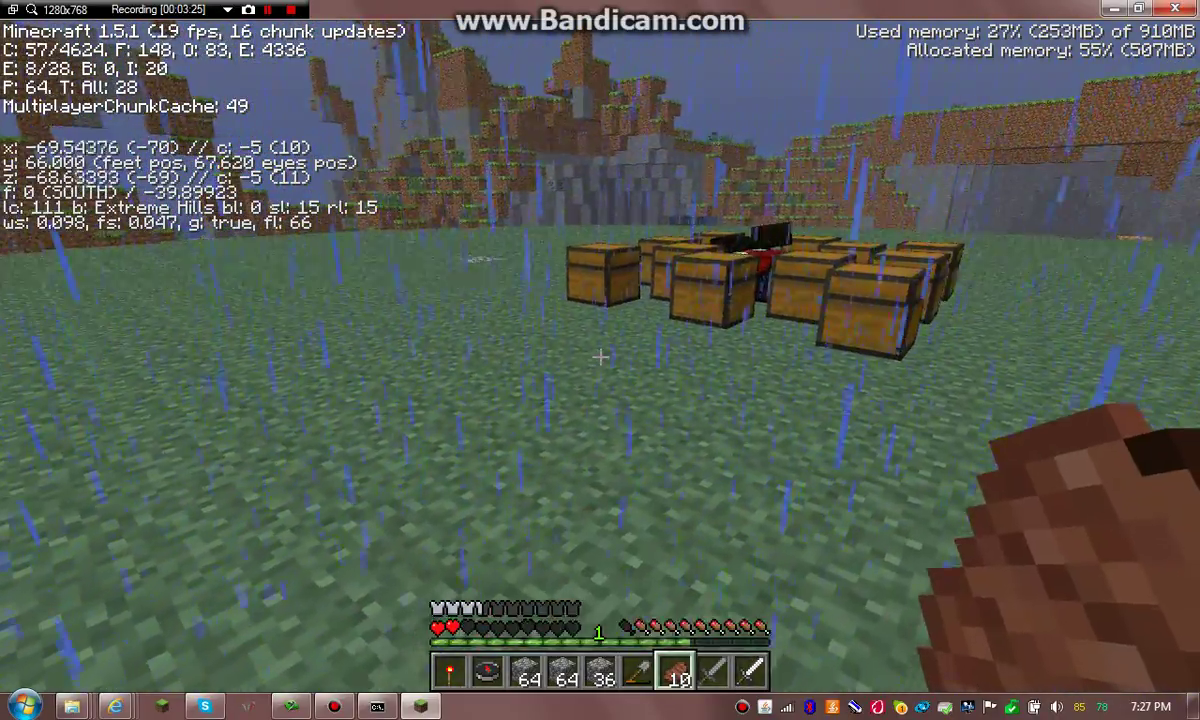
pyautogui.rightClick(600, 357)
pyautogui.press('w')
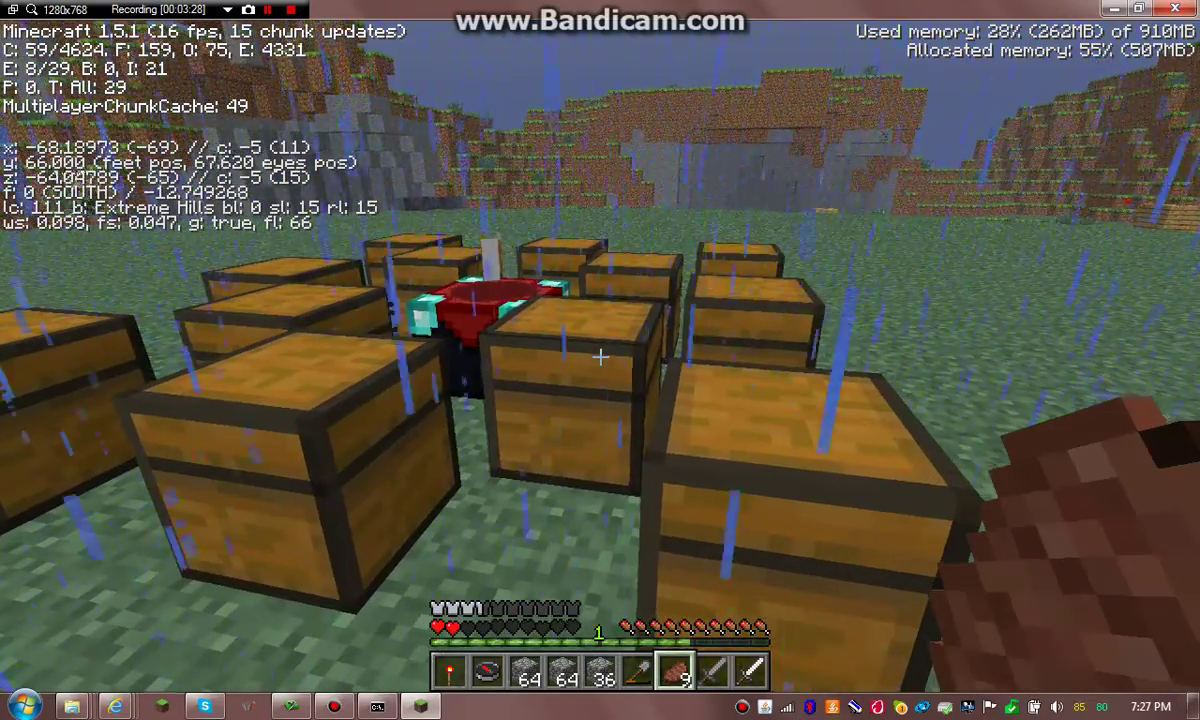
pyautogui.rightClick(600, 357)
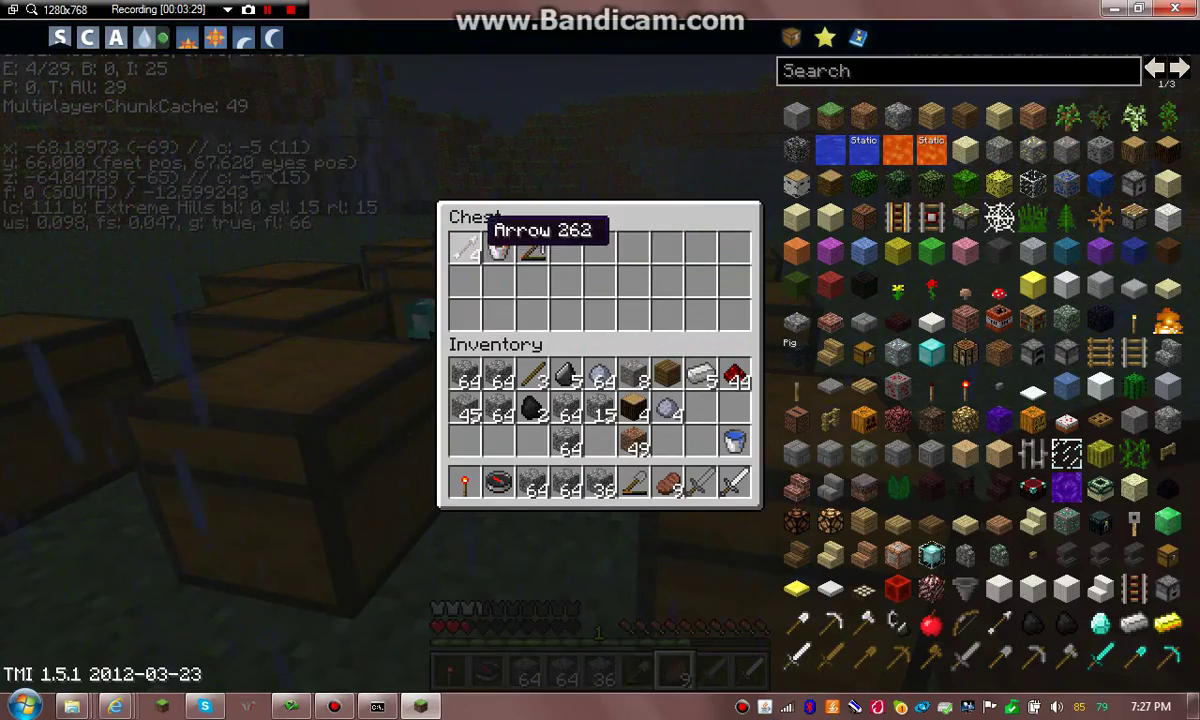
pyautogui.press('Escape')
# Step: Replace the iron leggings with the diamond leggings from a feast chest
pyautogui.rightClick(600, 357)
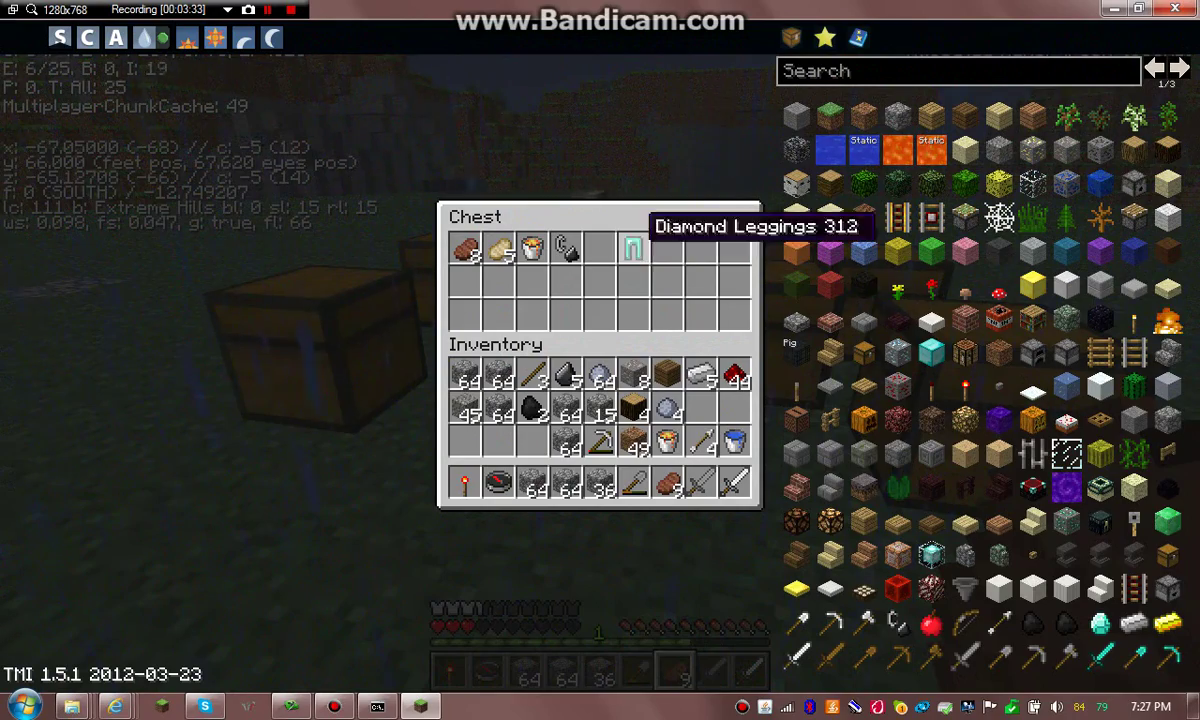
pyautogui.press('e')
pyautogui.press('e')
pyautogui.keyDown('shift'); pyautogui.click(464, 298); pyautogui.keyUp('shift')
pyautogui.keyDown('shift'); pyautogui.click(532, 441); pyautogui.keyUp('shift')
pyautogui.press('e')
# Step: Check two more feast chests, one empty and one holding two food stacks
pyautogui.rightClick(600, 357)
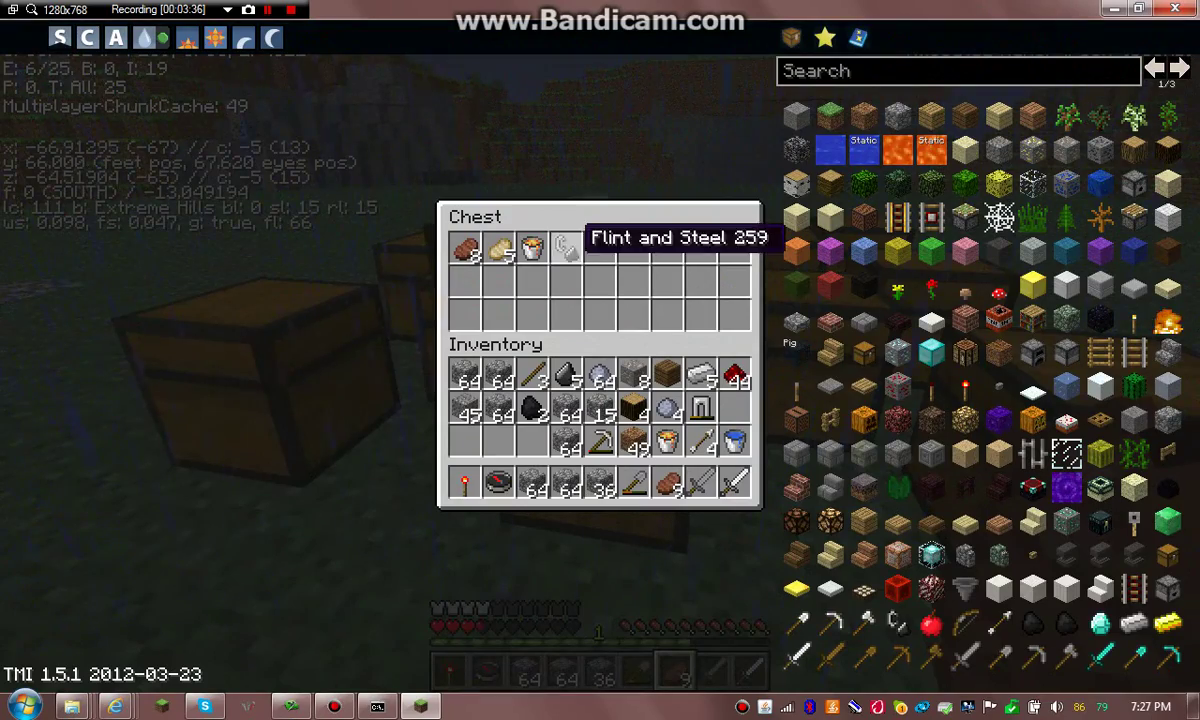
pyautogui.press('Escape')
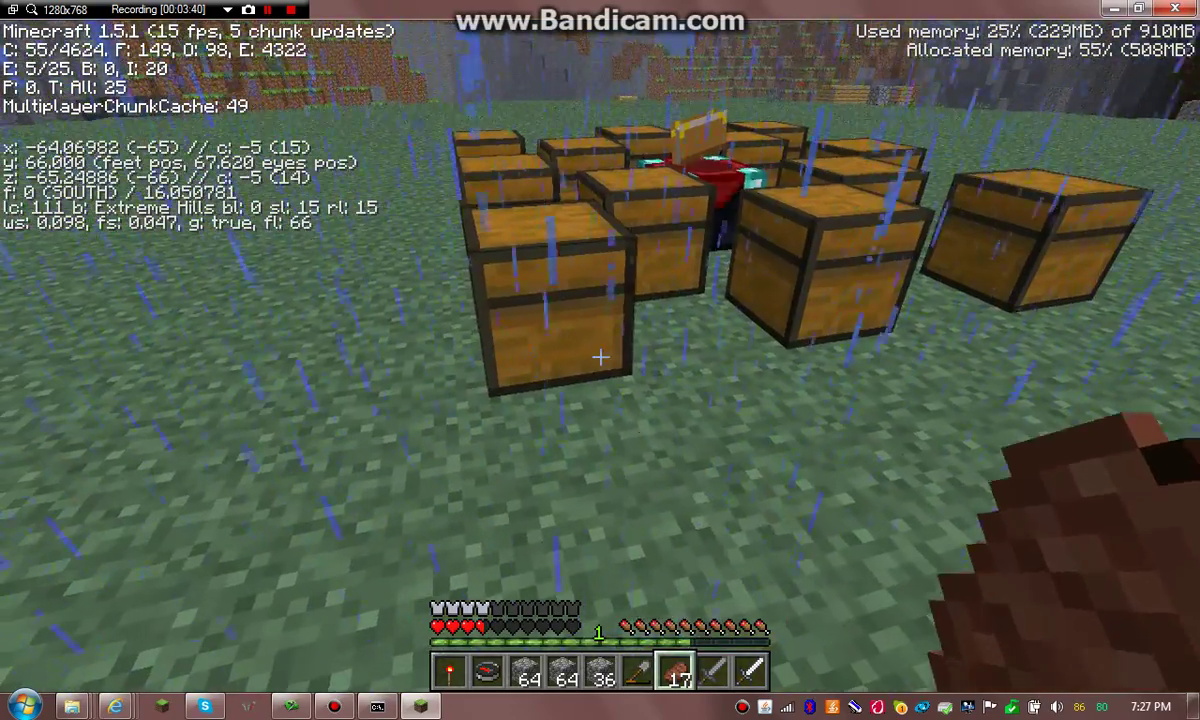
pyautogui.rightClick(600, 357)
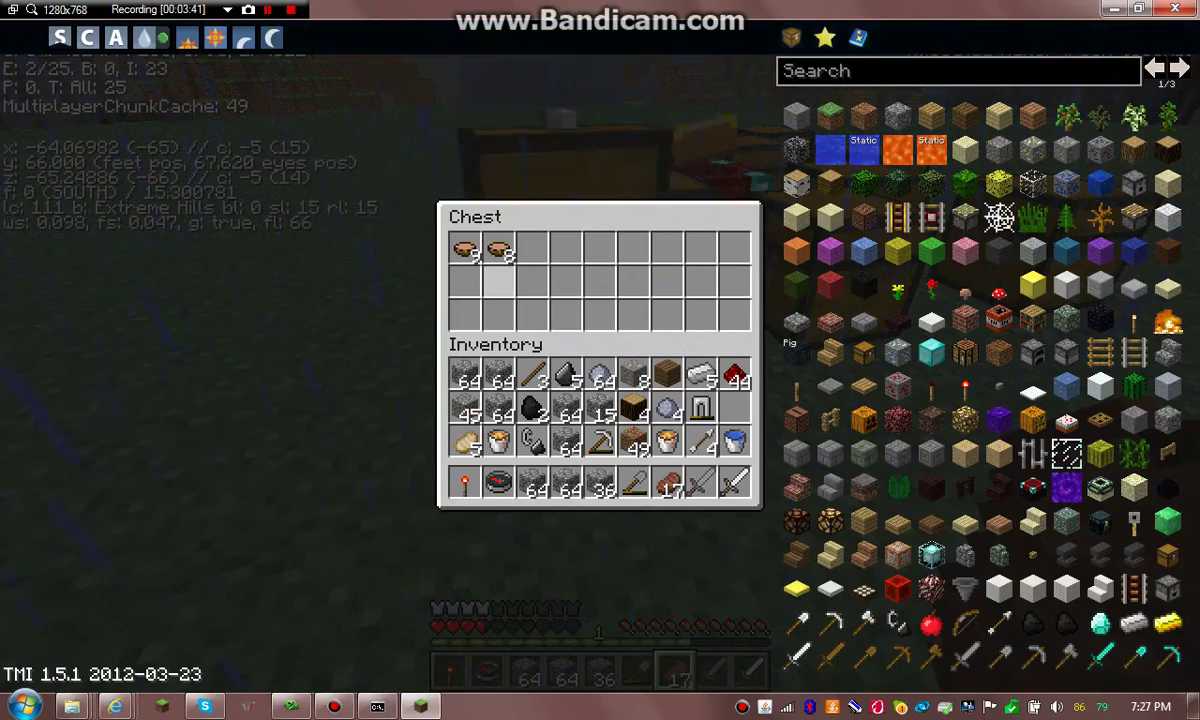
pyautogui.press('Escape')
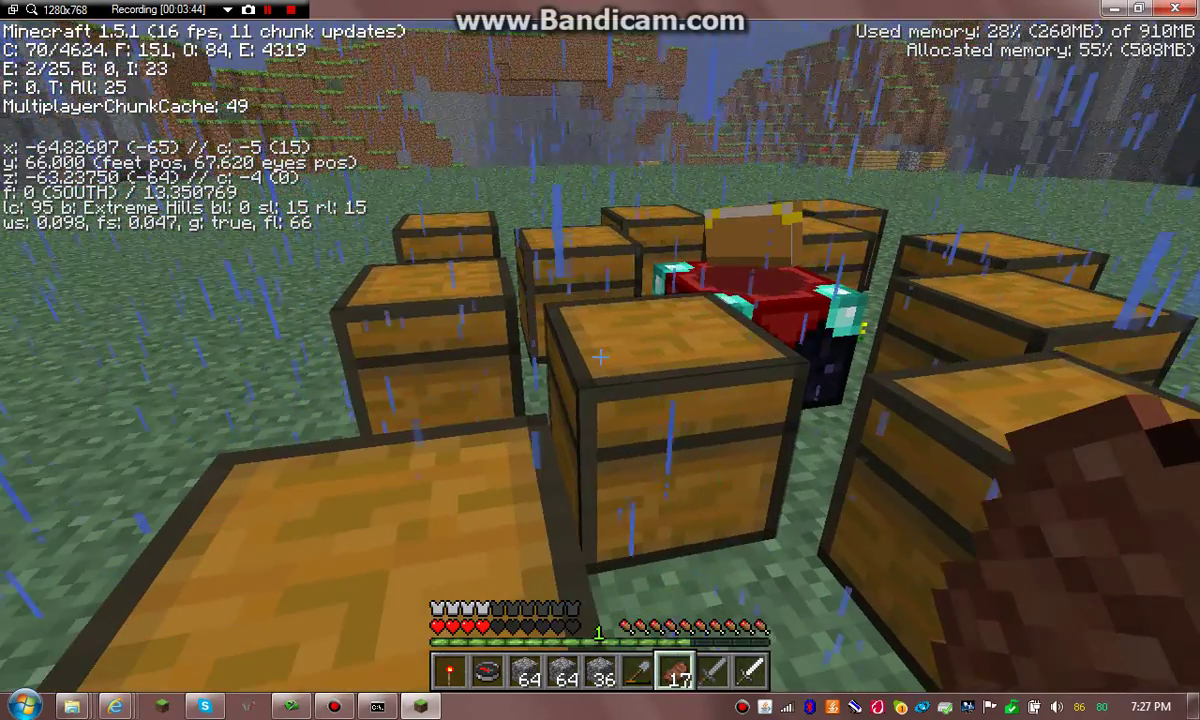
# Step: Take the splash potion and leave both cobblestone stacks in the potion-and-bow chest
pyautogui.rightClick(600, 357)
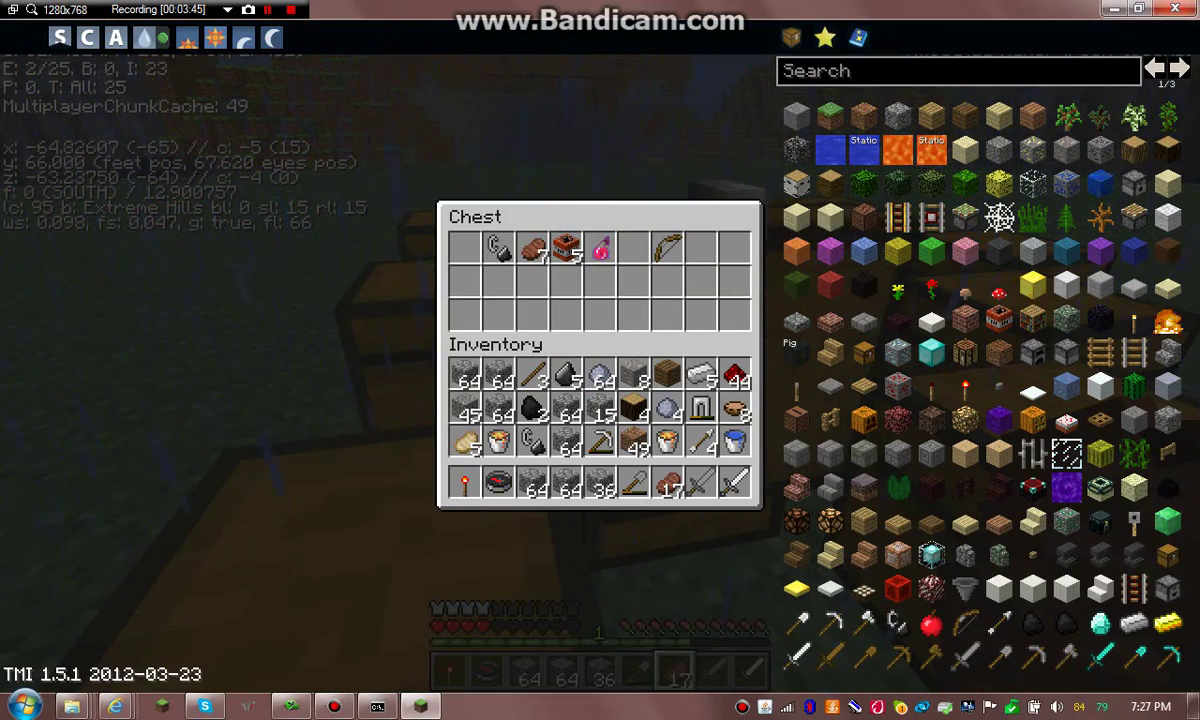
pyautogui.click(600, 250)
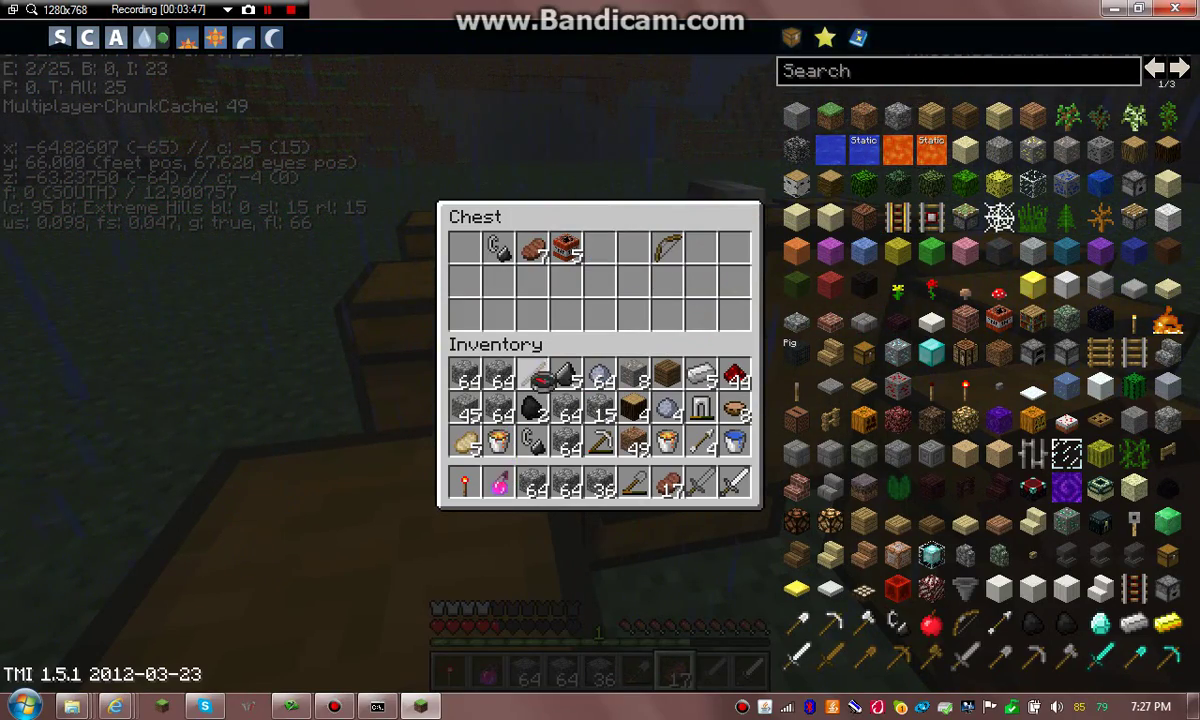
pyautogui.click(620, 283)
pyautogui.keyDown('shift'); pyautogui.click(540, 480); pyautogui.keyUp('shift')
pyautogui.keyDown('shift'); pyautogui.click(601, 478); pyautogui.keyUp('shift')
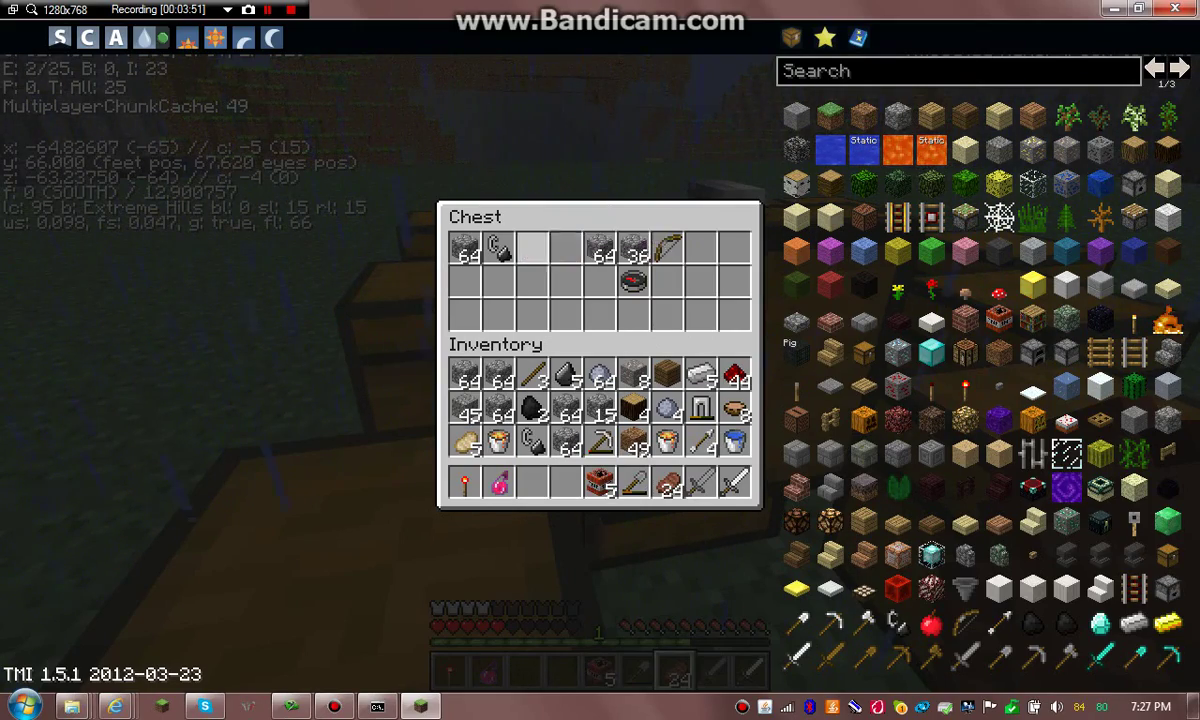
pyautogui.press('e')
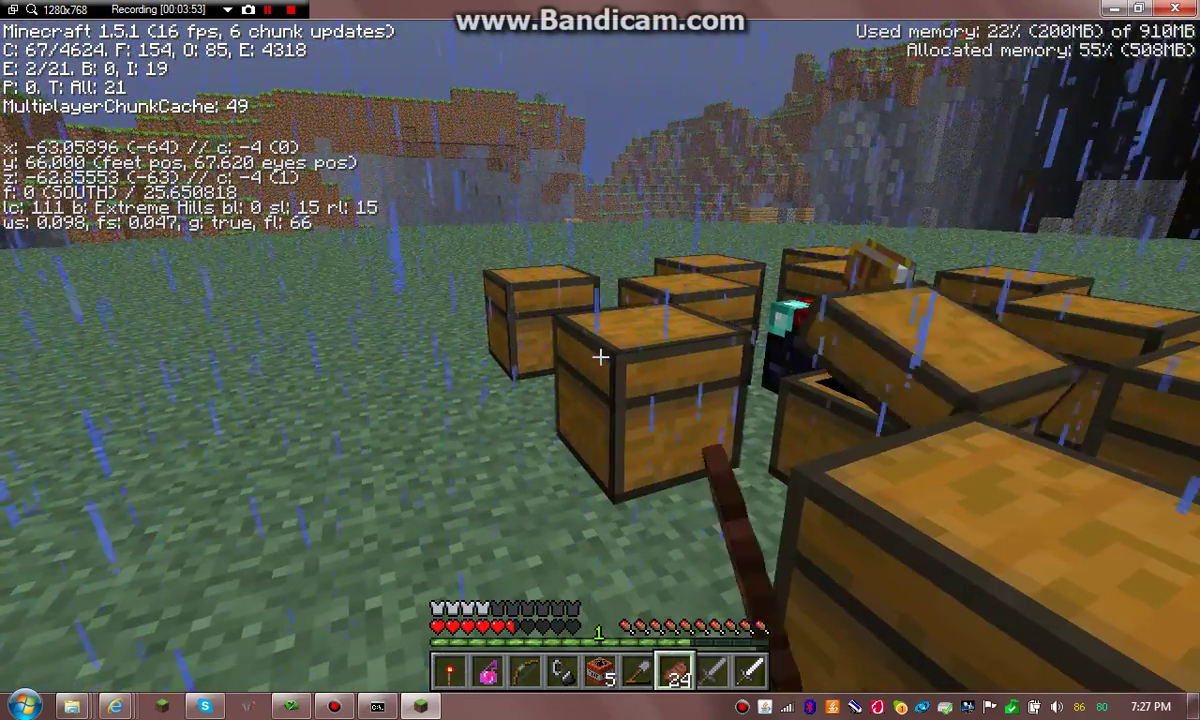
# Step: Check two more chests, then take the porkchops and TNT from a third
pyautogui.rightClick(600, 357)
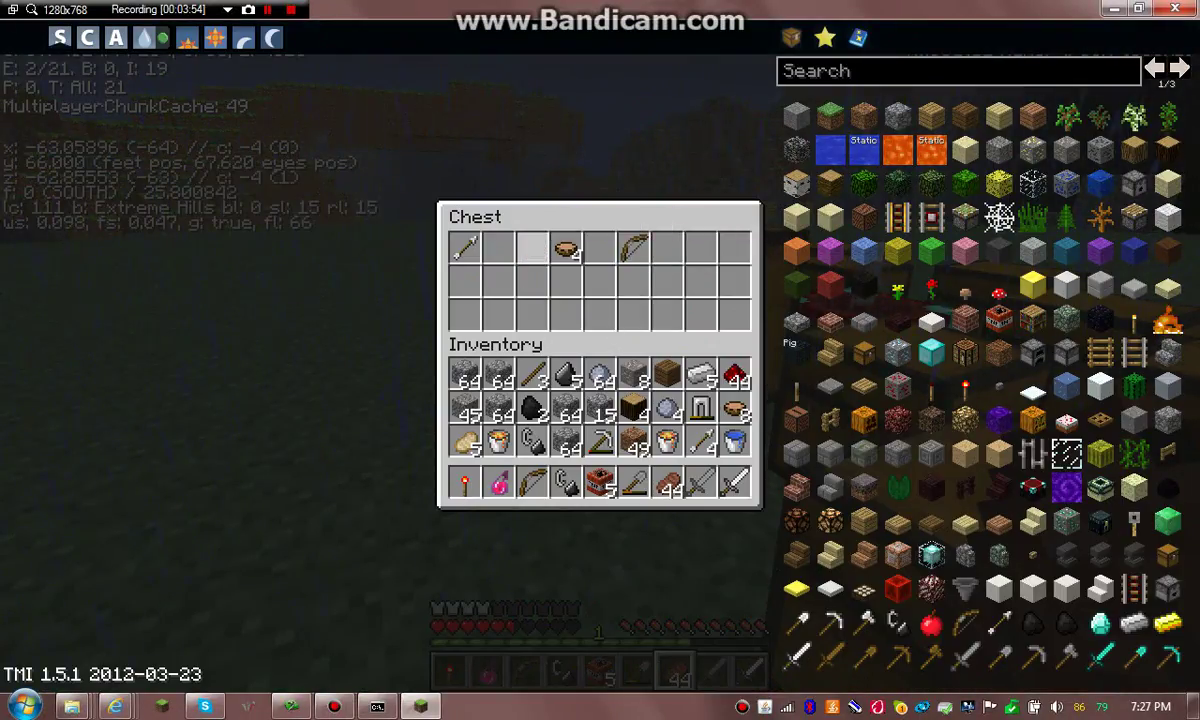
pyautogui.press('e')
pyautogui.rightClick(600, 357)
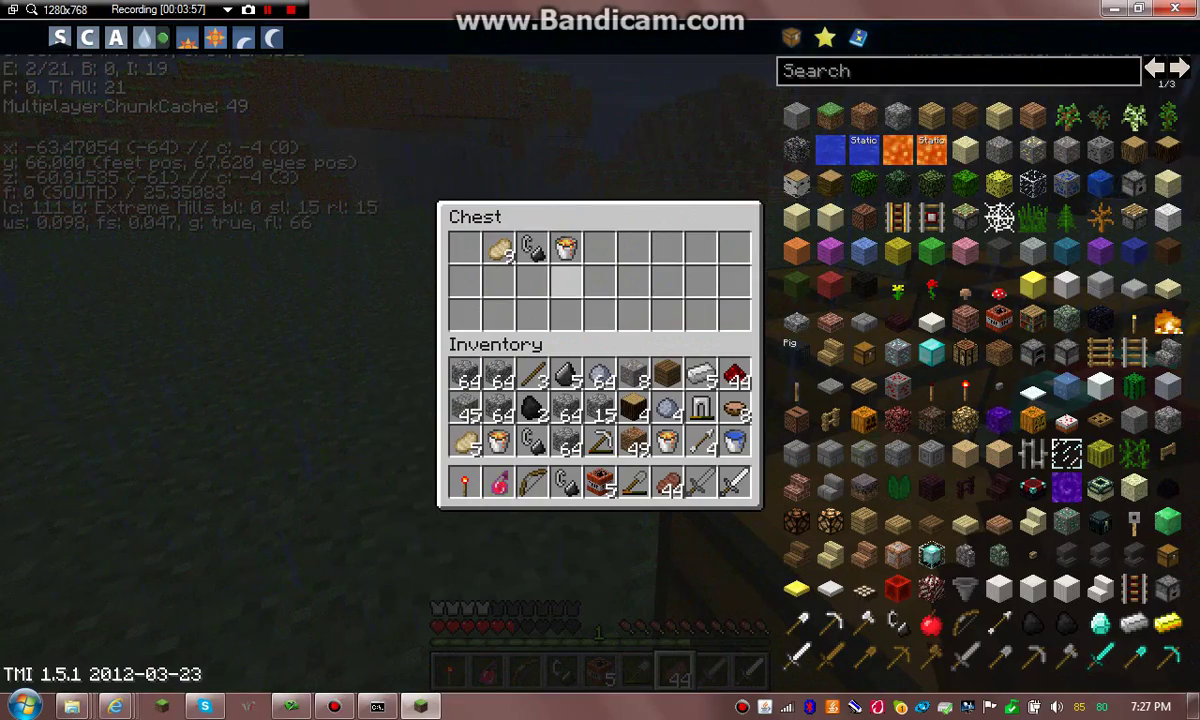
pyautogui.press('e')
pyautogui.rightClick(600, 357)
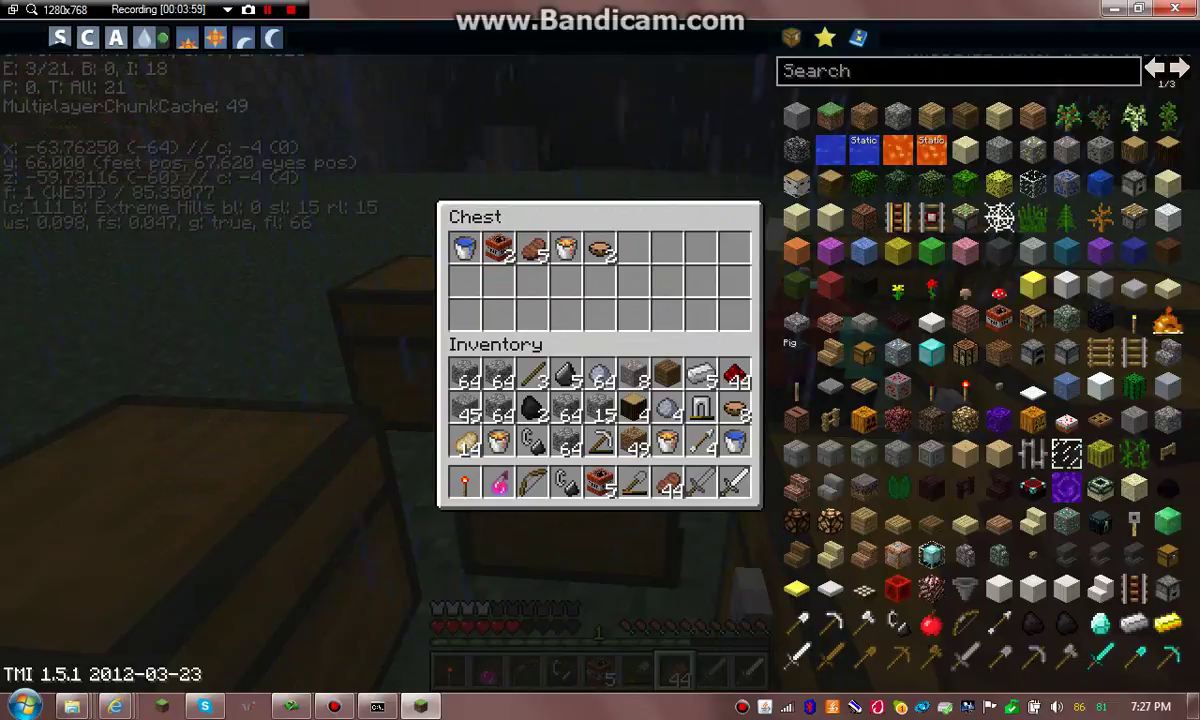
pyautogui.keyDown('shift'); pyautogui.click(532, 248); pyautogui.keyUp('shift')
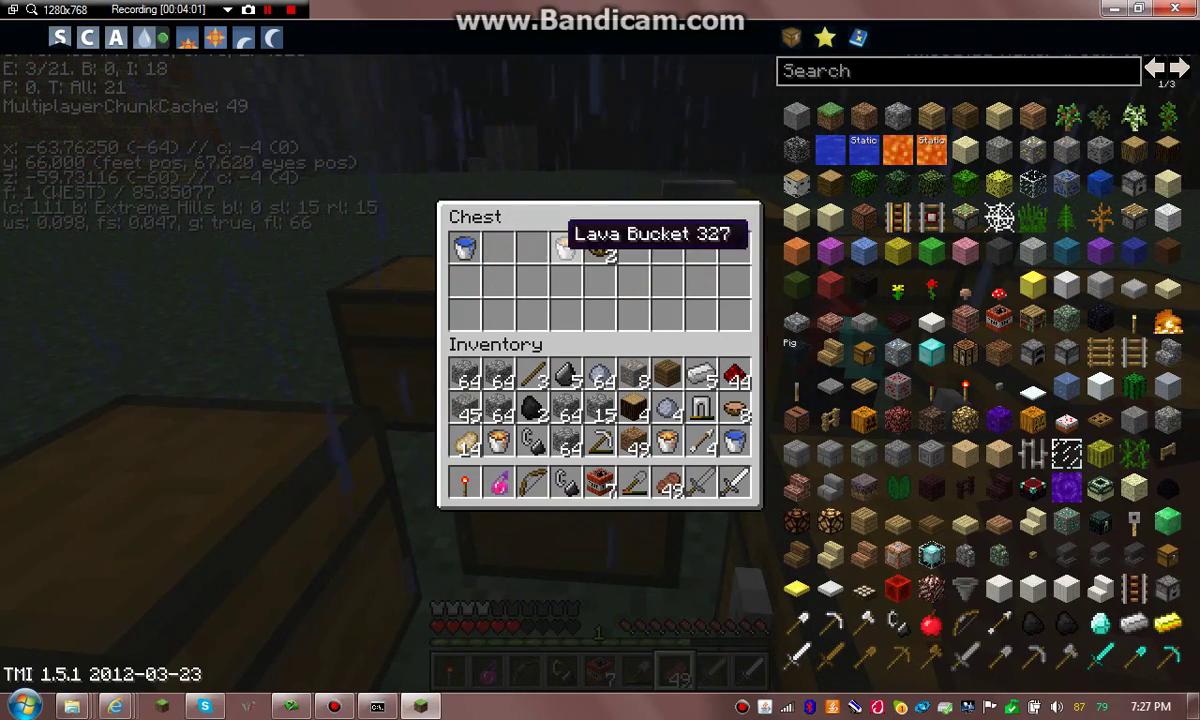
pyautogui.press('e')
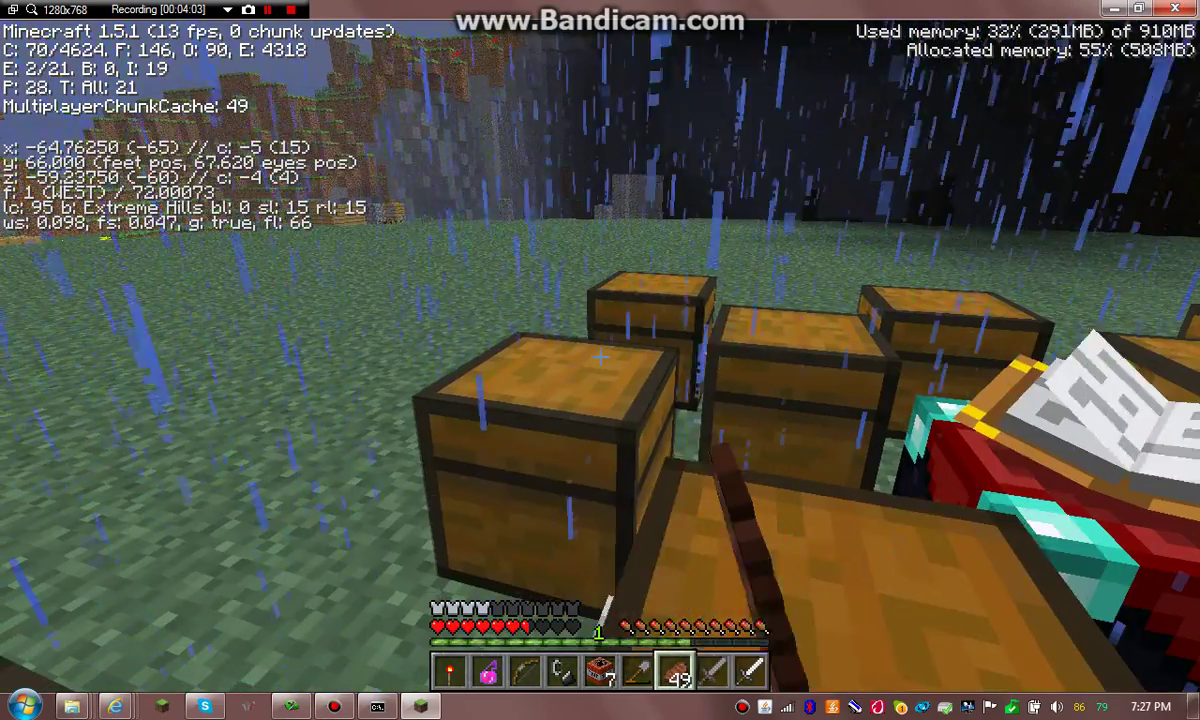
# Step: Grab TNT from another chest, back away from the chests, and check the inventory
pyautogui.rightClick(600, 350)
pyautogui.keyDown('shift'); pyautogui.click(600, 248); pyautogui.keyUp('shift')
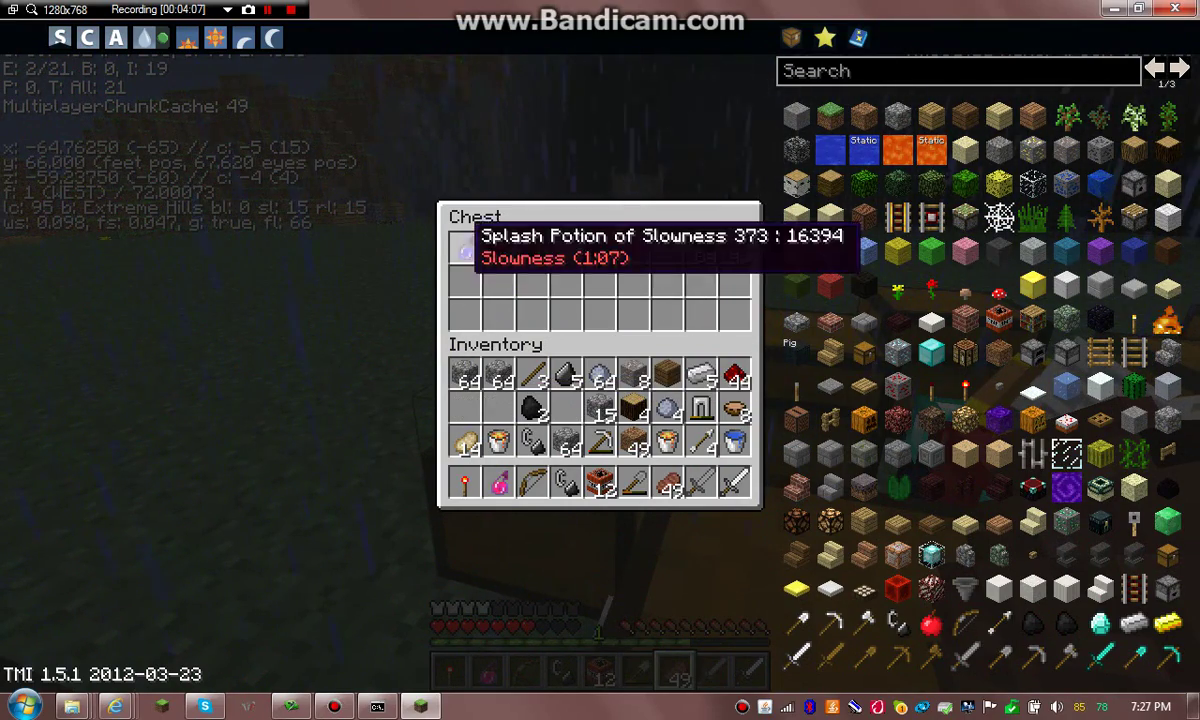
pyautogui.press('Escape')
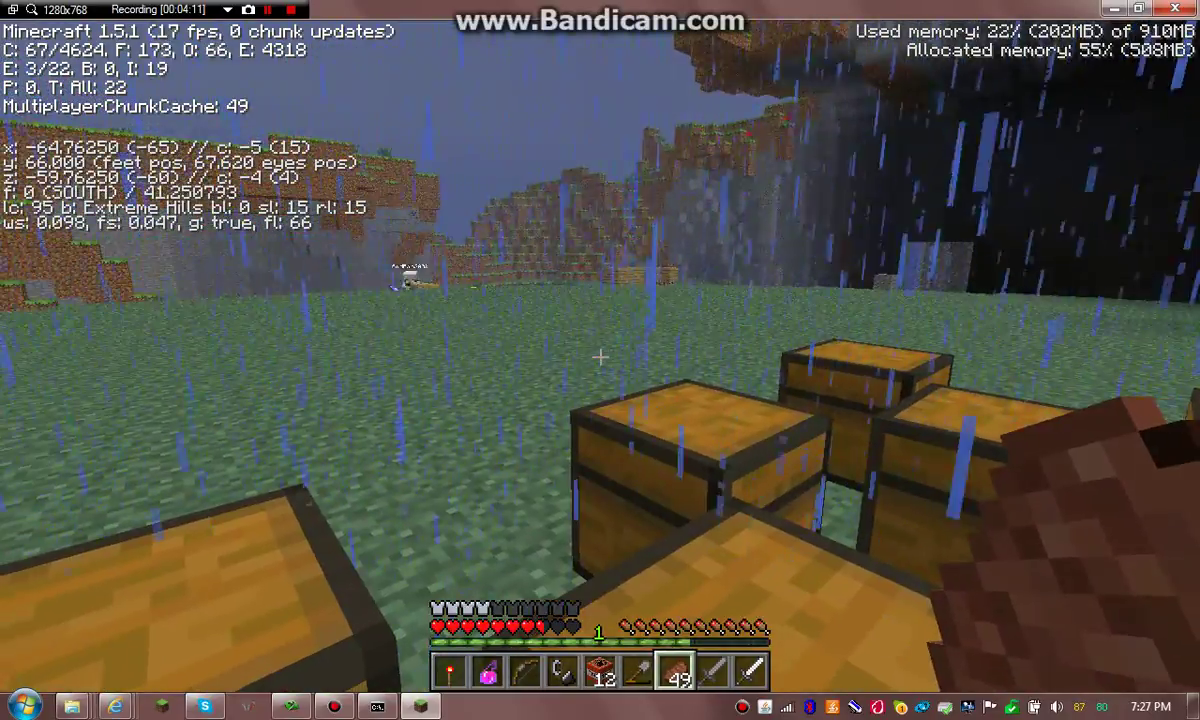
pyautogui.press('s')
pyautogui.scroll(2, 600, 356)
pyautogui.scroll(1, 600, 356)
pyautogui.press('e')
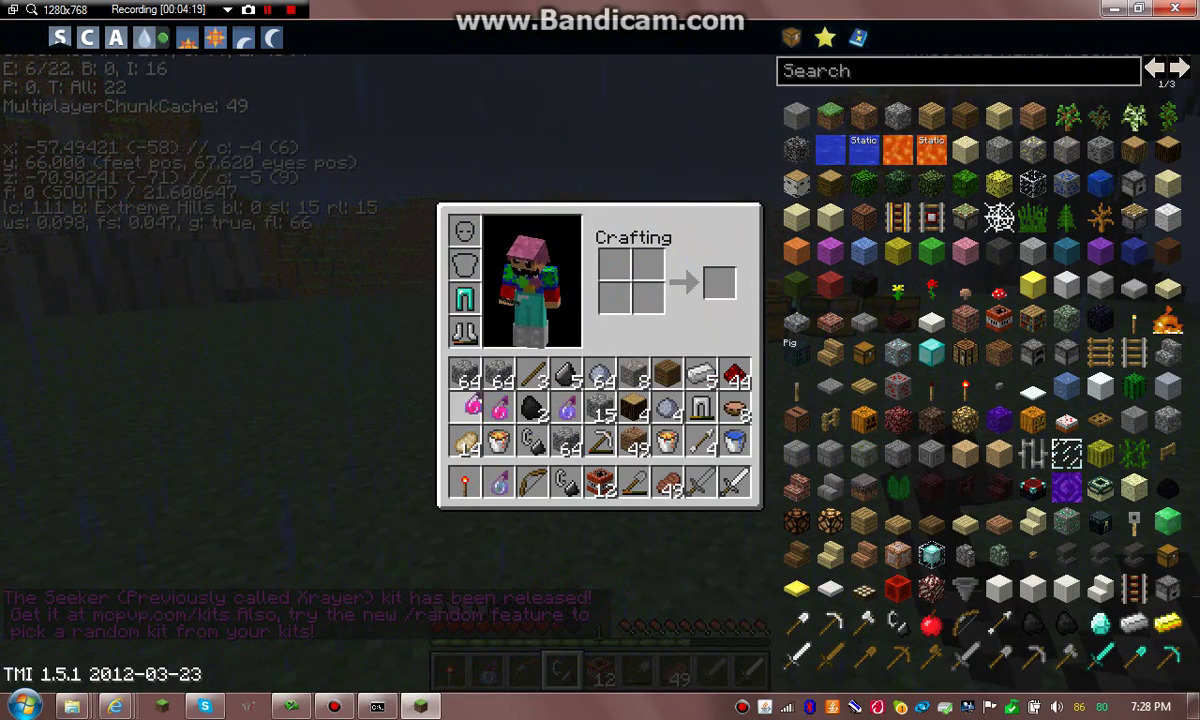
pyautogui.press('e')
pyautogui.scroll(2, 600, 356)
# Step: Throw the splash potion at the rival player, then strike them with the iron sword
pyautogui.rightClick(600, 356)
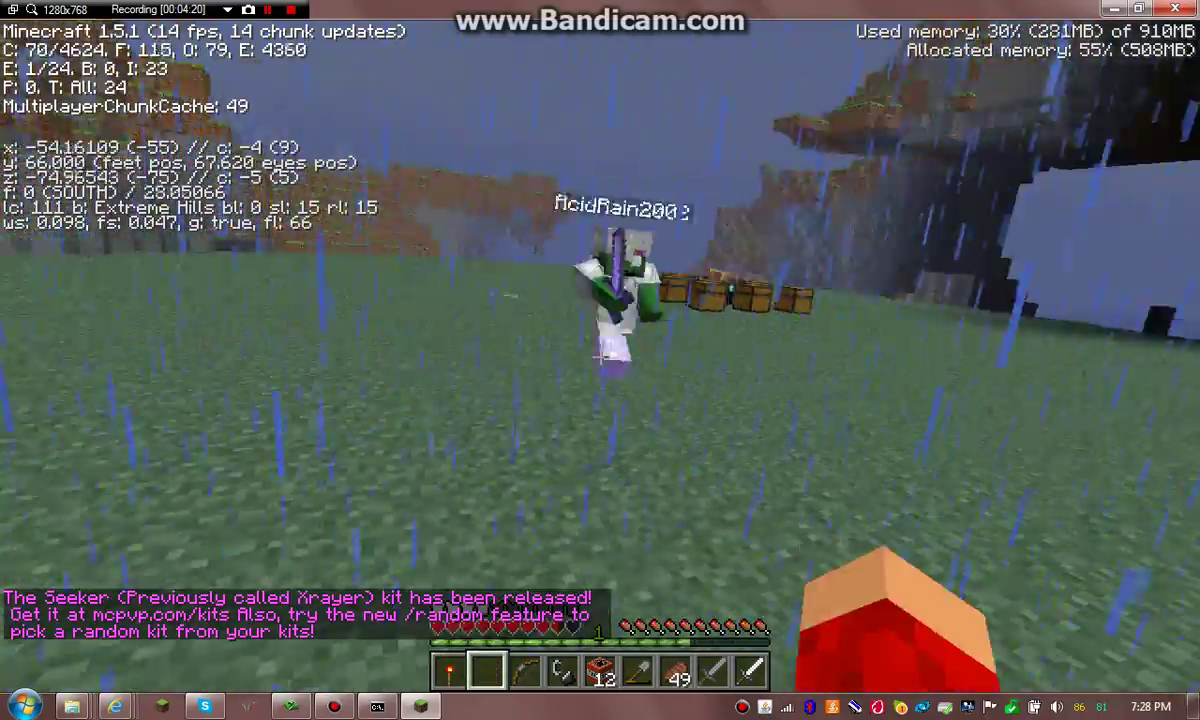
pyautogui.scroll(-2, 600, 356)
pyautogui.scroll(-3, 600, 356)
pyautogui.scroll(-2, 600, 356)
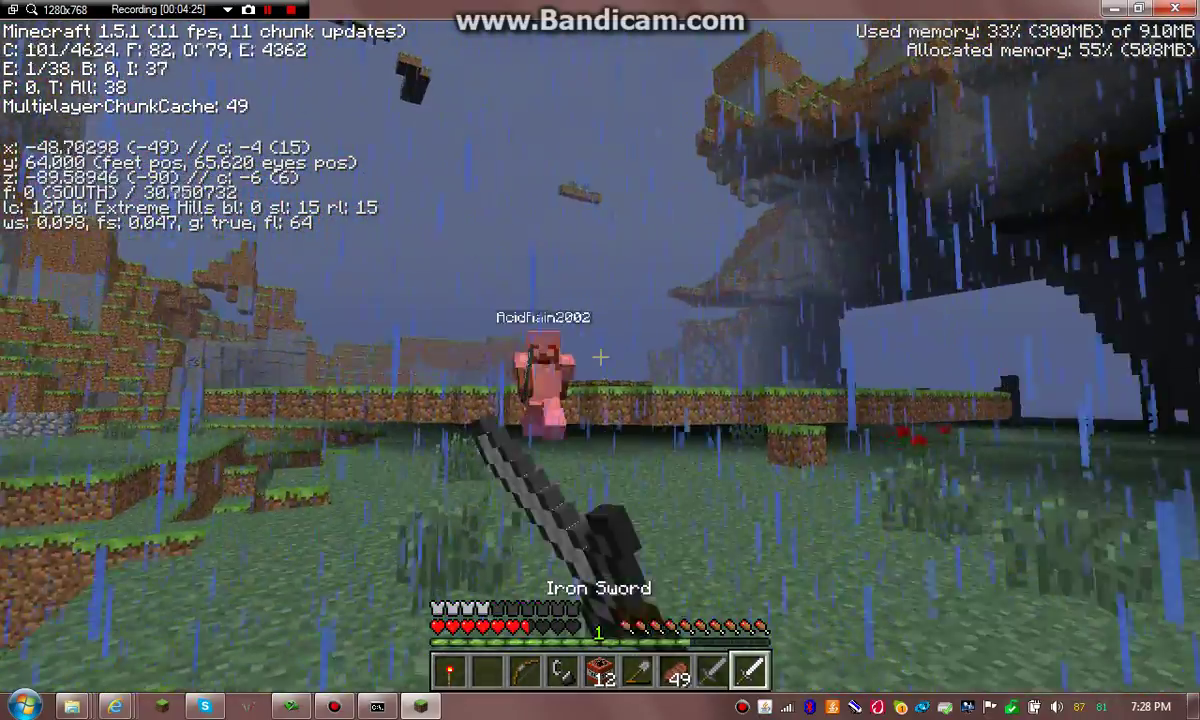
pyautogui.click(600, 356)
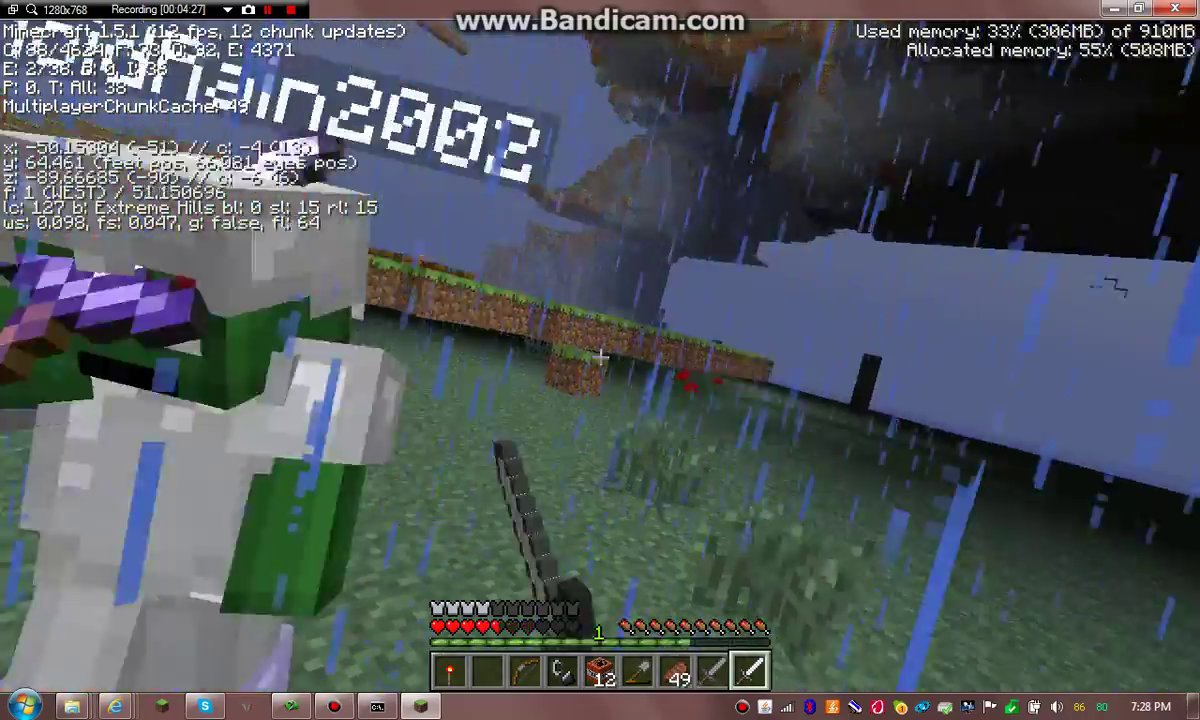
pyautogui.click(600, 356)
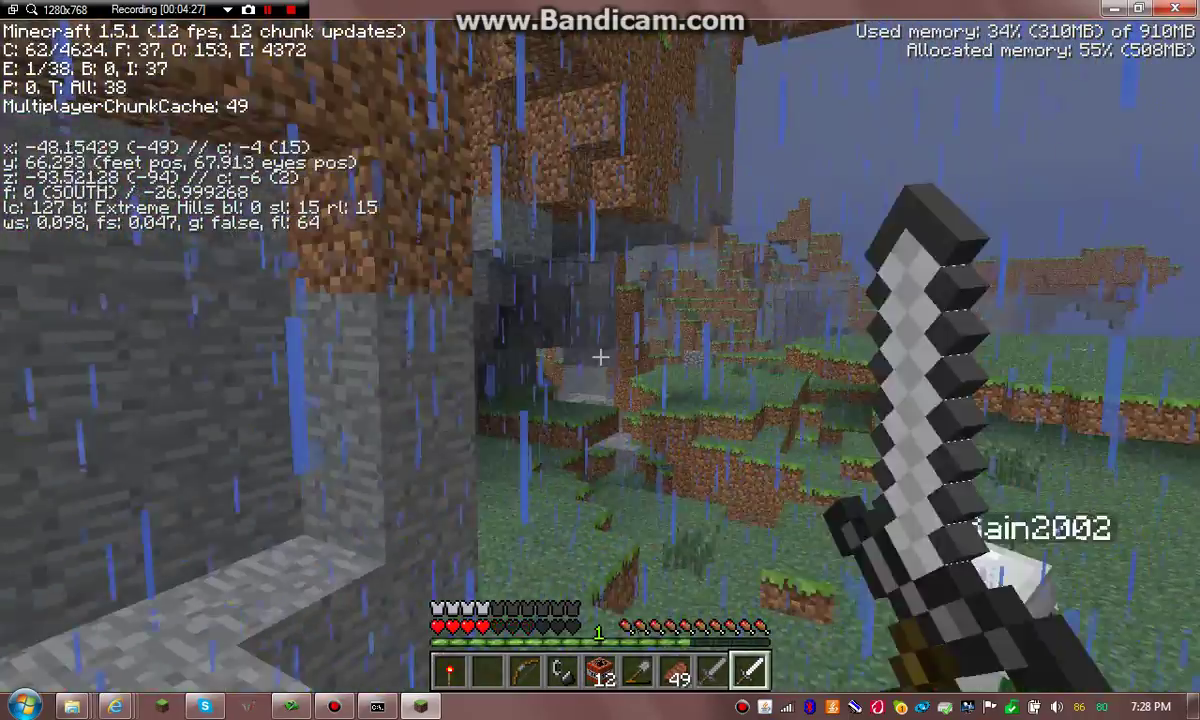
pyautogui.scroll(5, 600, 356)
pyautogui.scroll(2, 600, 356)
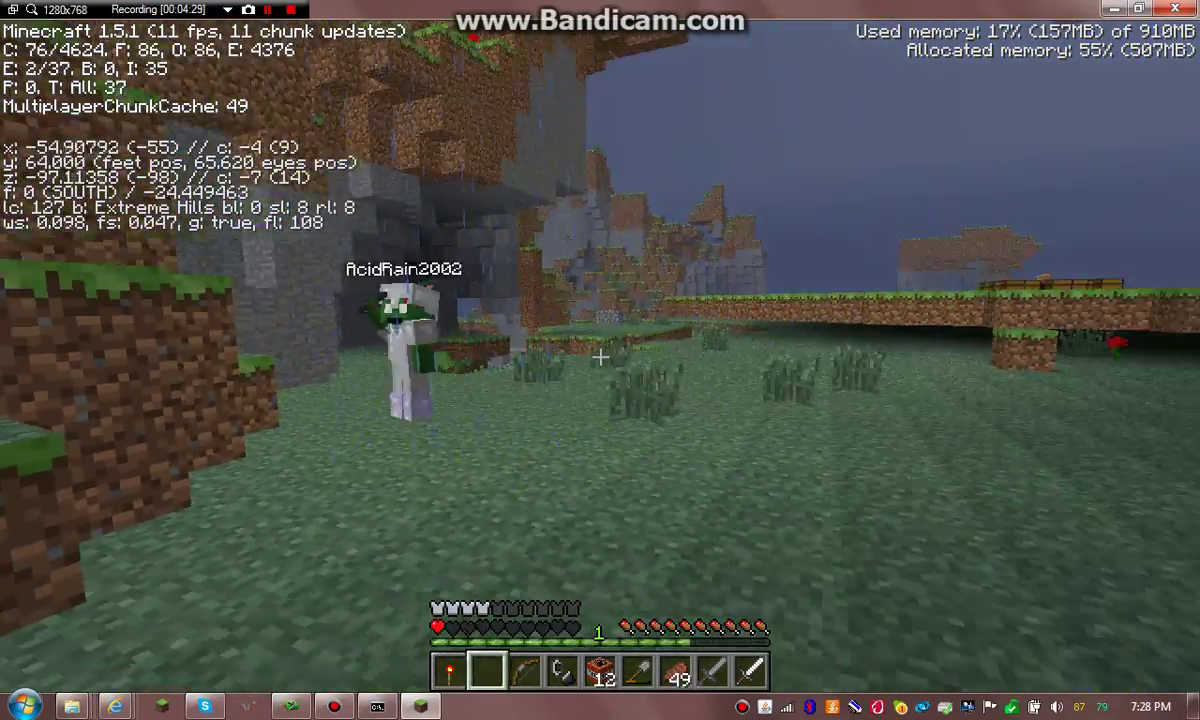
pyautogui.scroll(1, 600, 356)
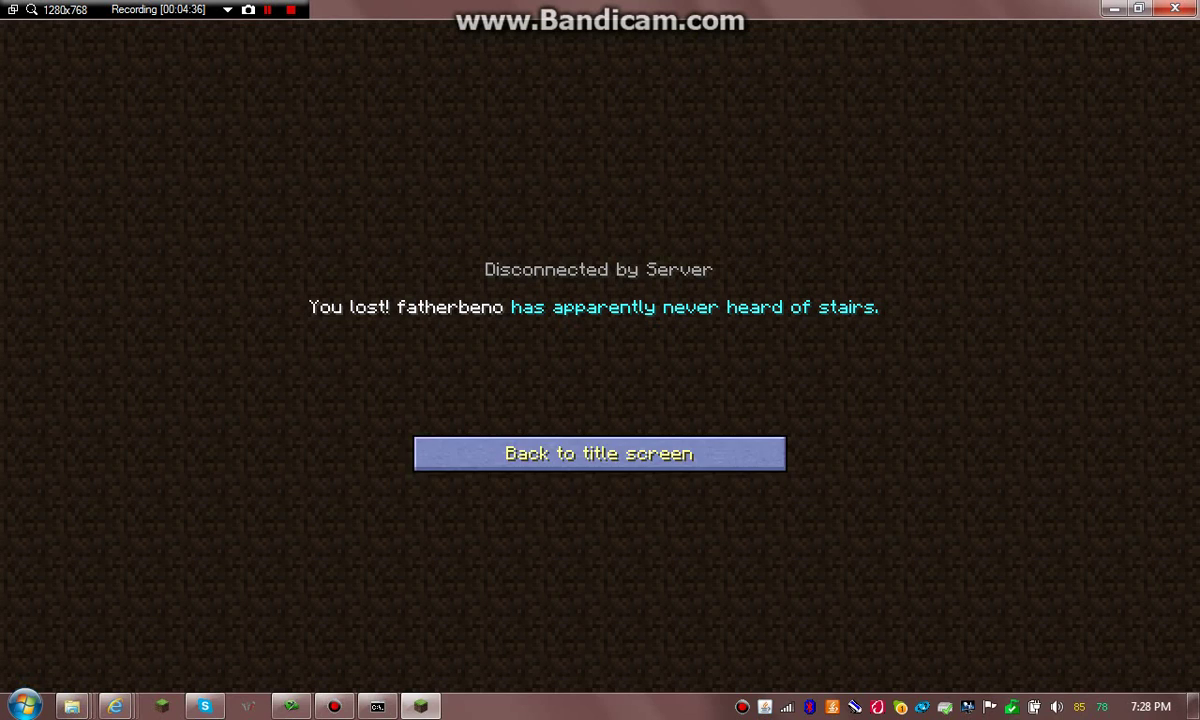
# Step: Leave the Disconnected loss screen to head back toward the server list
pyautogui.click(740, 455)
pyautogui.scroll(-3, 600, 320)
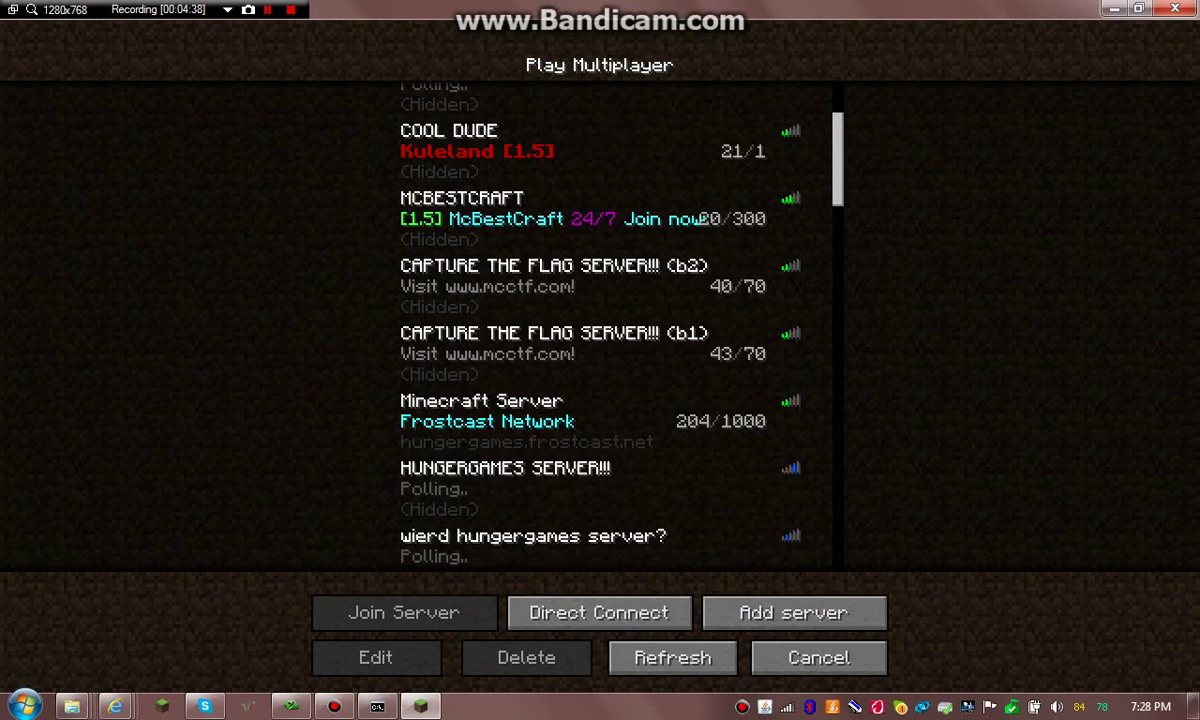
pyautogui.scroll(-5, 600, 320)
pyautogui.scroll(-1, 600, 320)
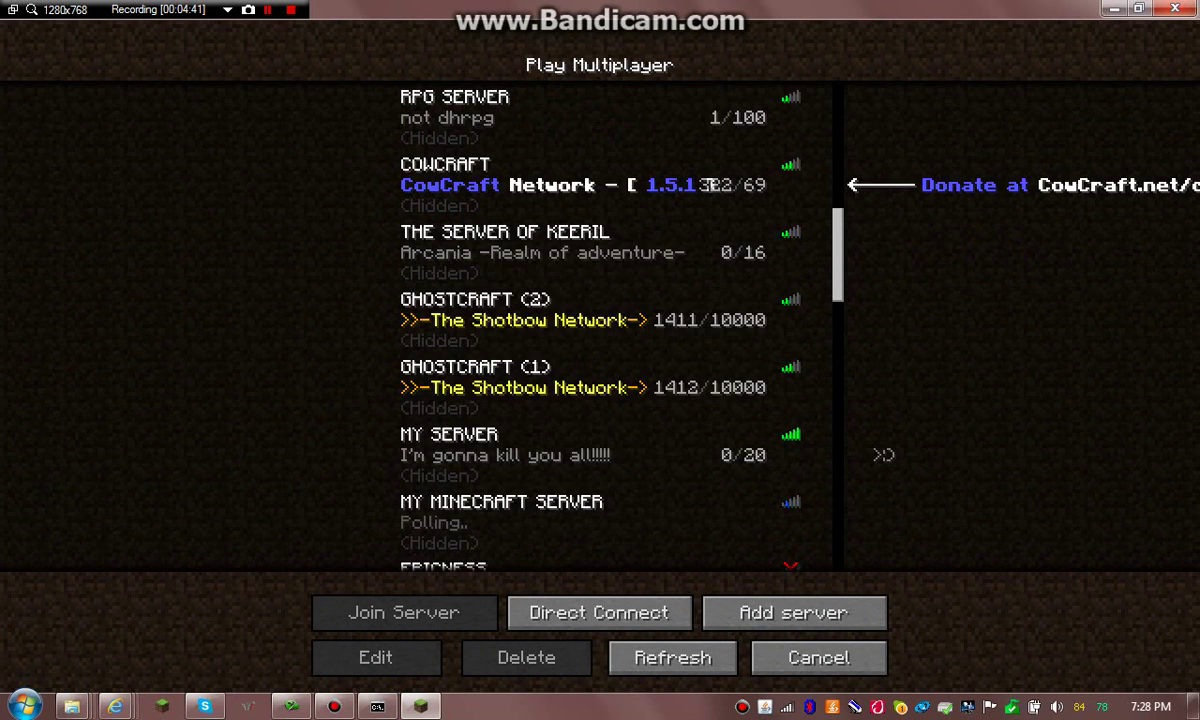